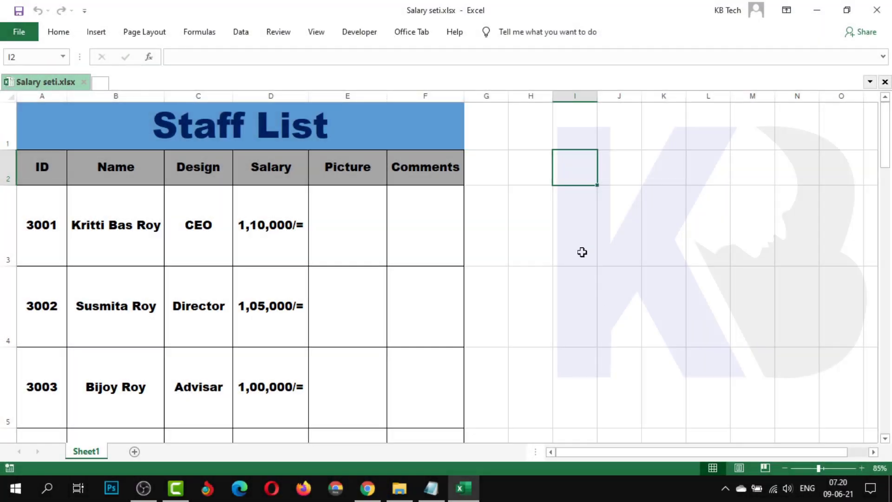
- Select empty cells beside the Staff List while the photos fill Picture column E
left_click(525, 230)
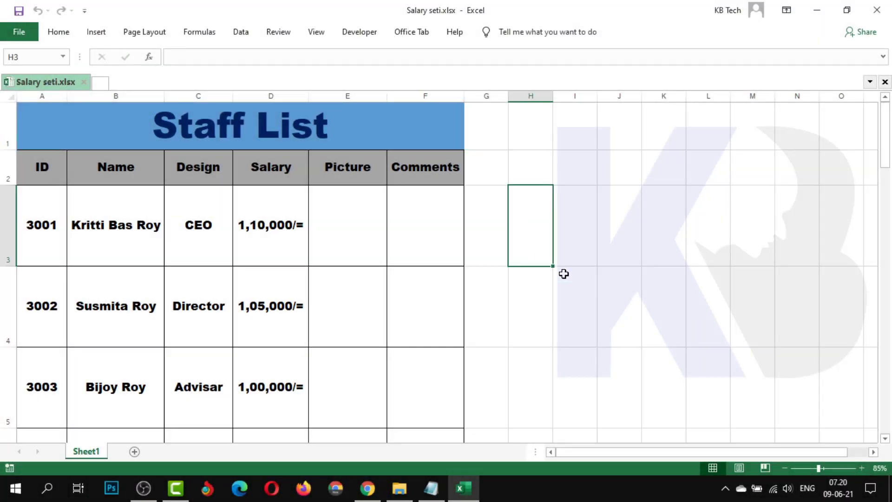
left_click(579, 218)
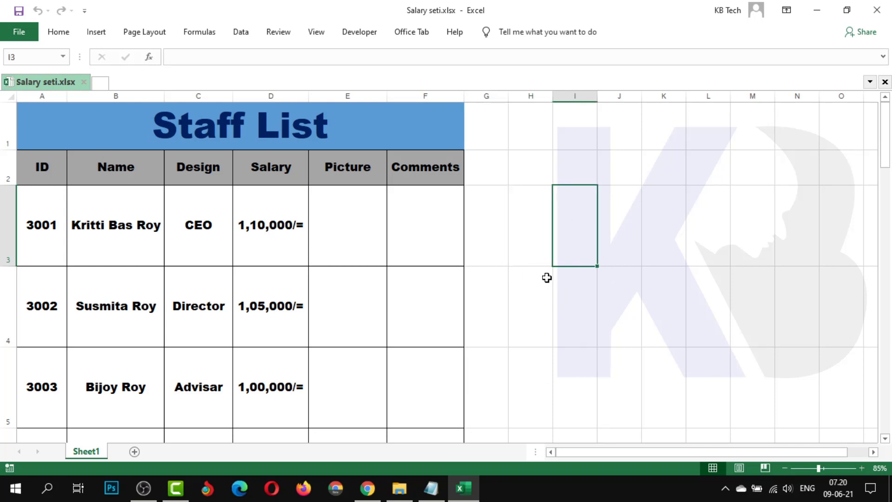
left_click(503, 226)
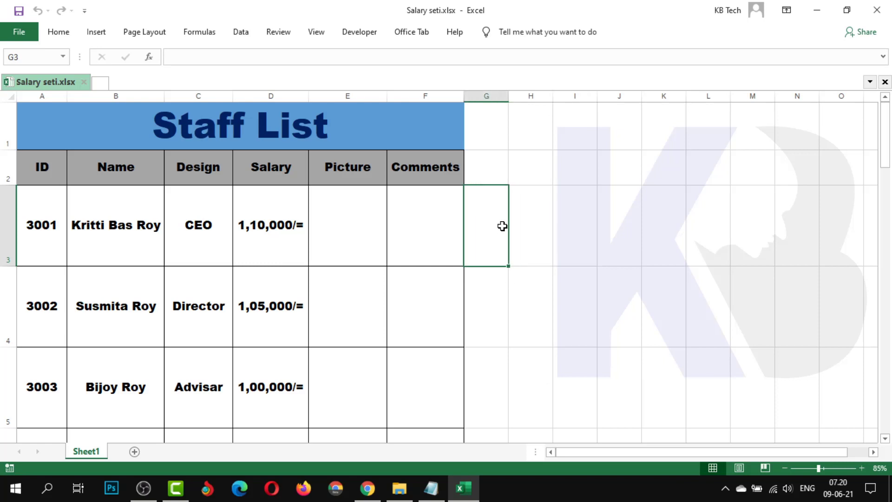
left_click(545, 220)
left_click(573, 228)
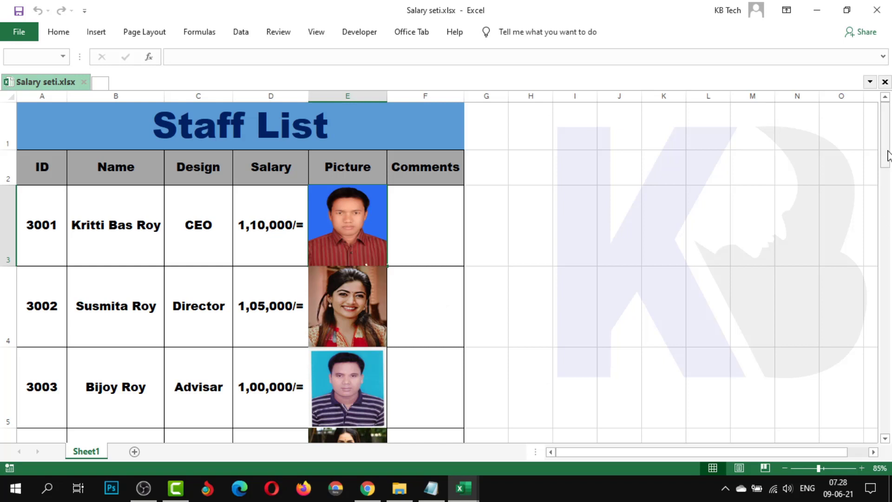
- Scroll down the Staff List, whose Picture column E is now blank
left_click_drag(888, 156, 891, 424)
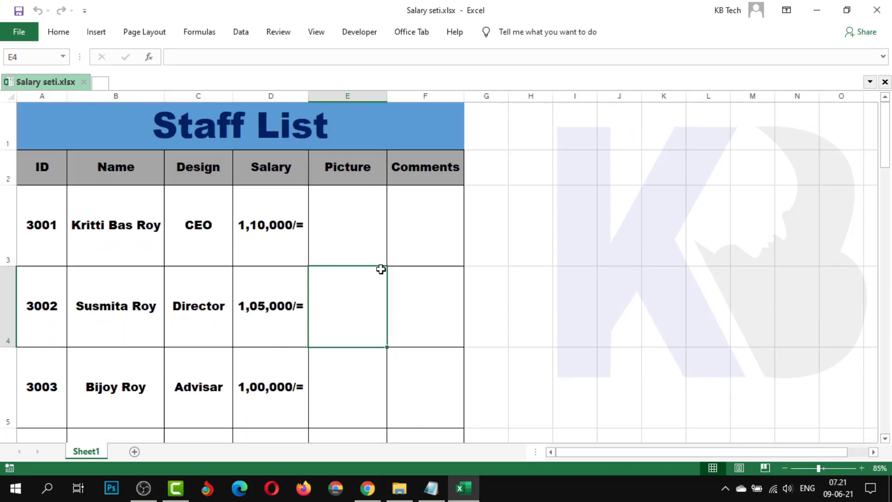
left_click(370, 230)
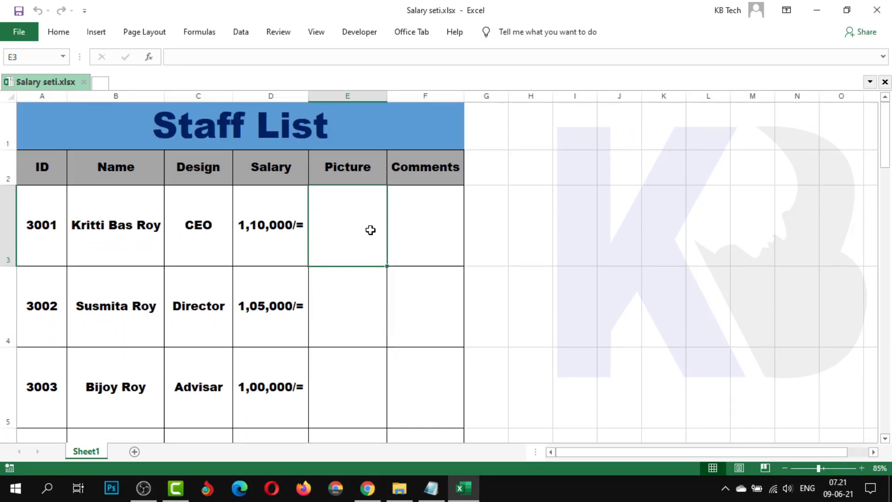
left_click(369, 490)
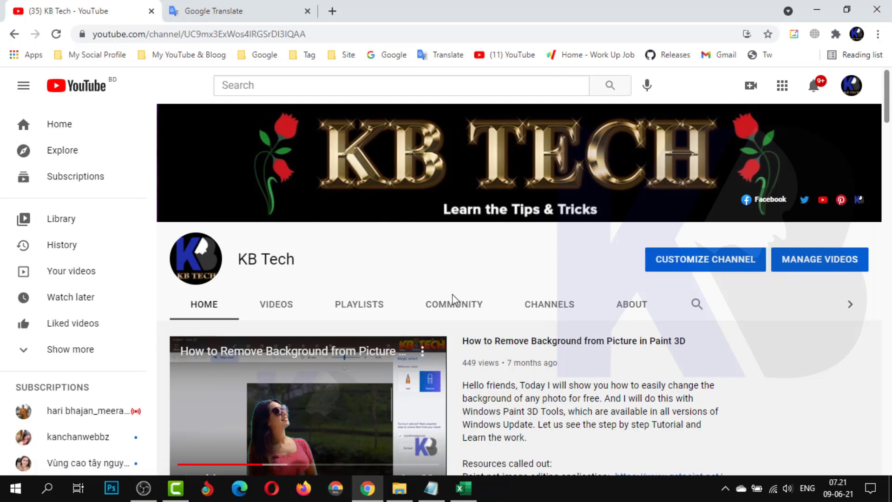
left_click(464, 488)
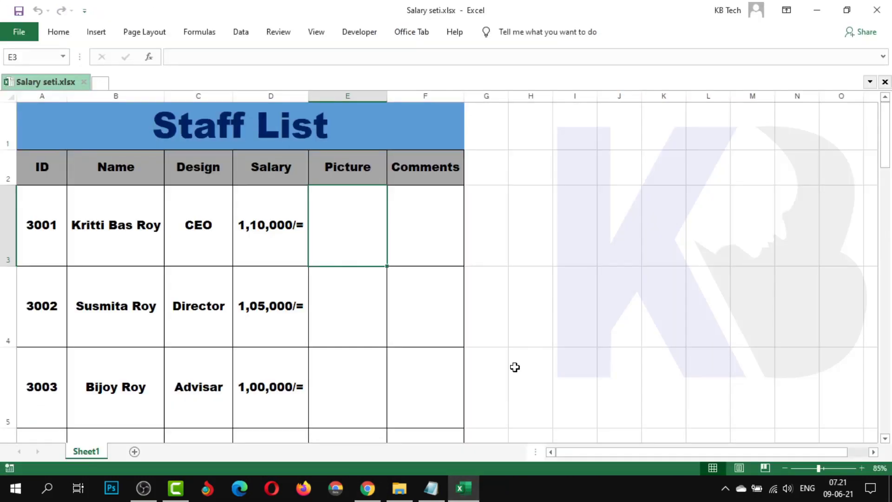
left_click(496, 224)
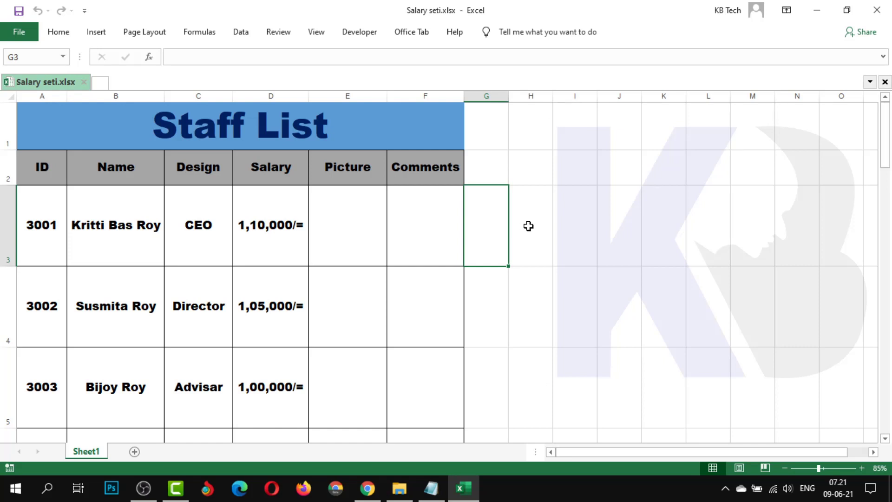
left_click(527, 233)
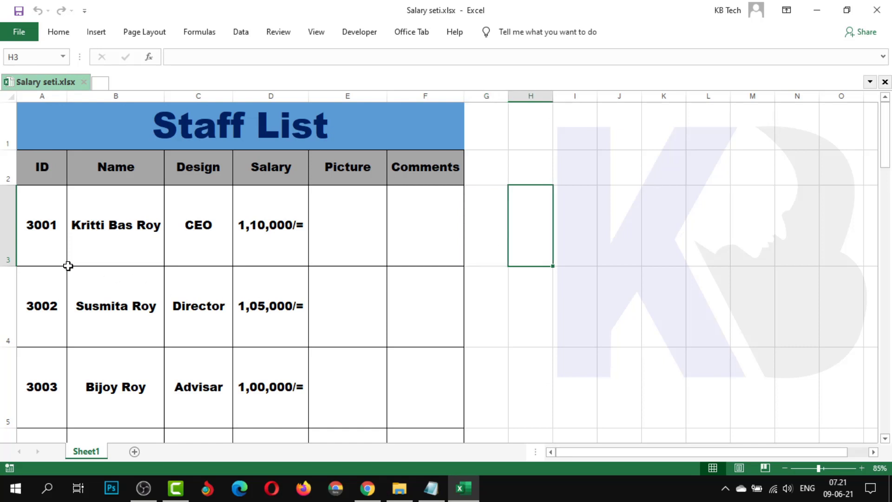
left_click(40, 246)
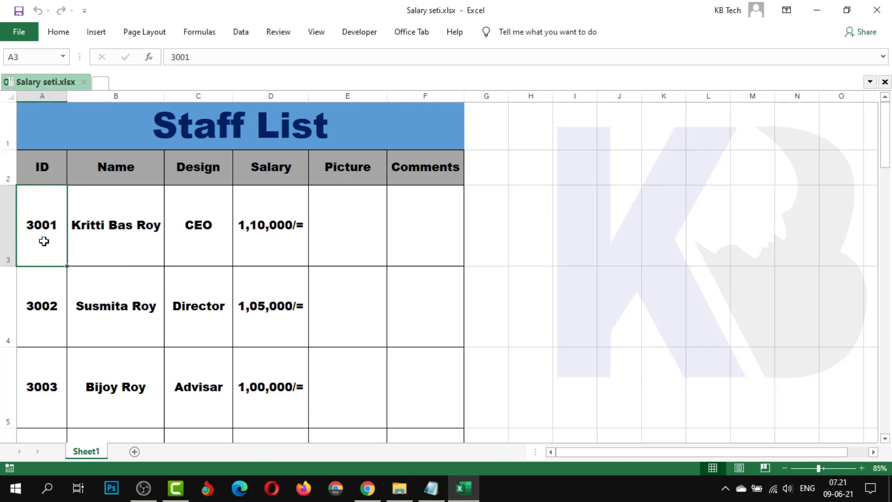
left_click_drag(46, 221, 43, 401)
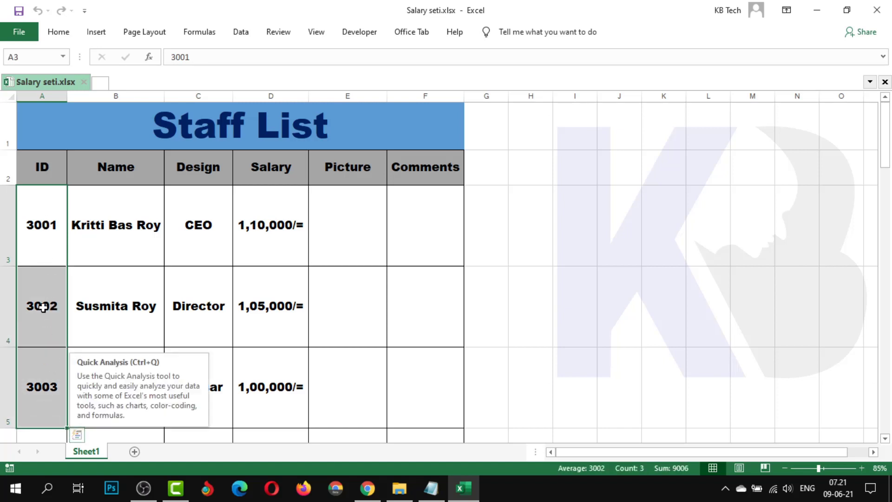
left_click(37, 269)
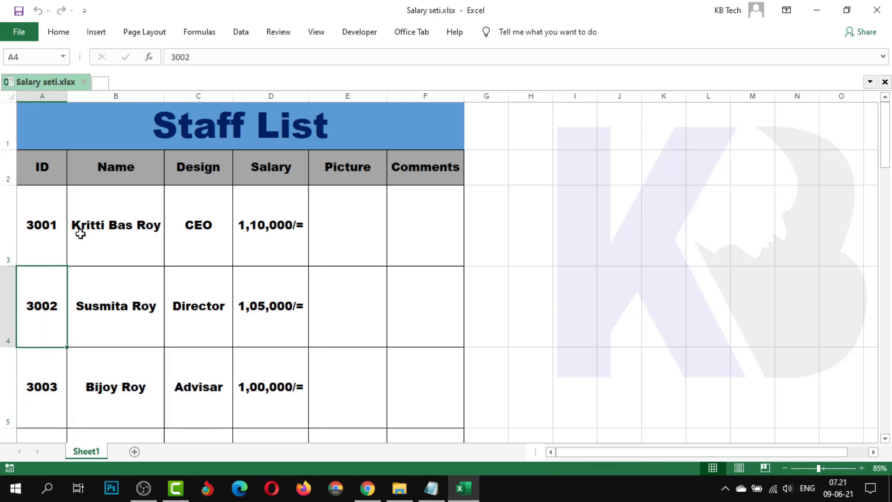
left_click(144, 236)
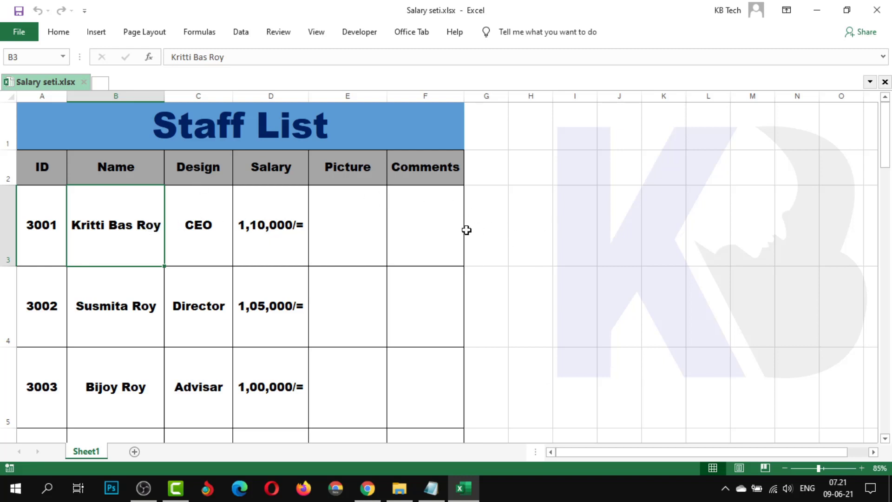
left_click(43, 241)
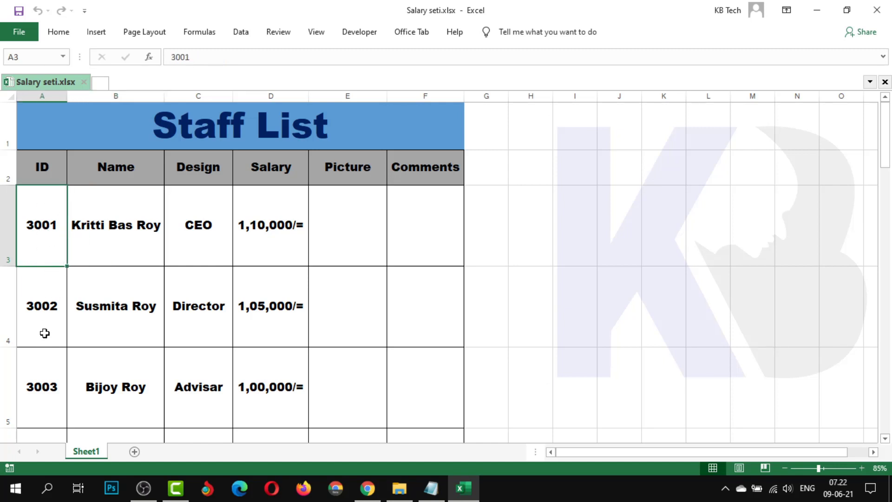
left_click(108, 237)
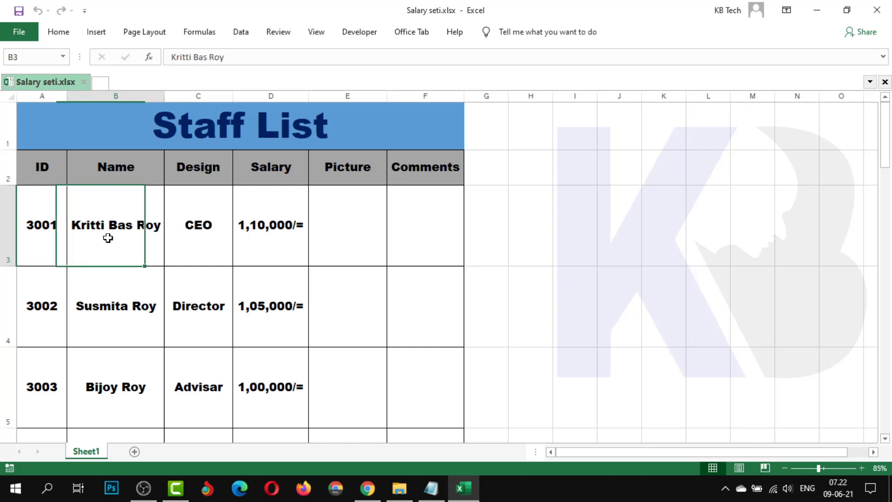
left_click(213, 242)
left_click(272, 238)
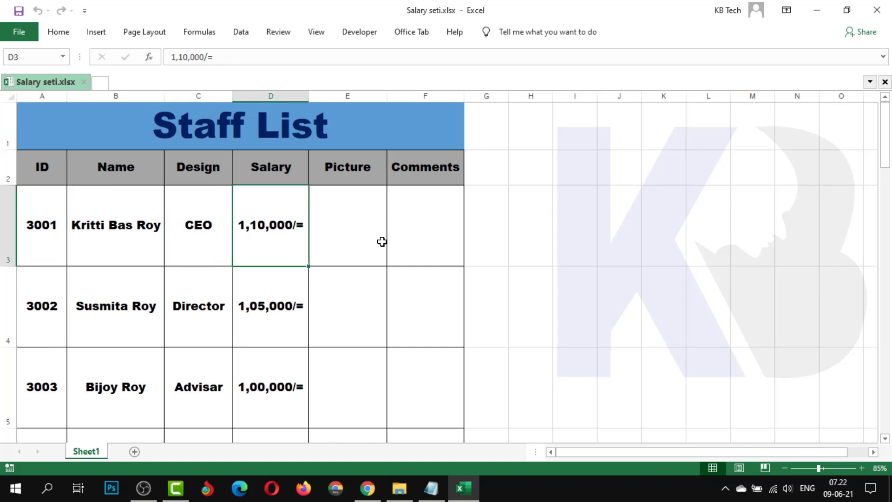
left_click(369, 228)
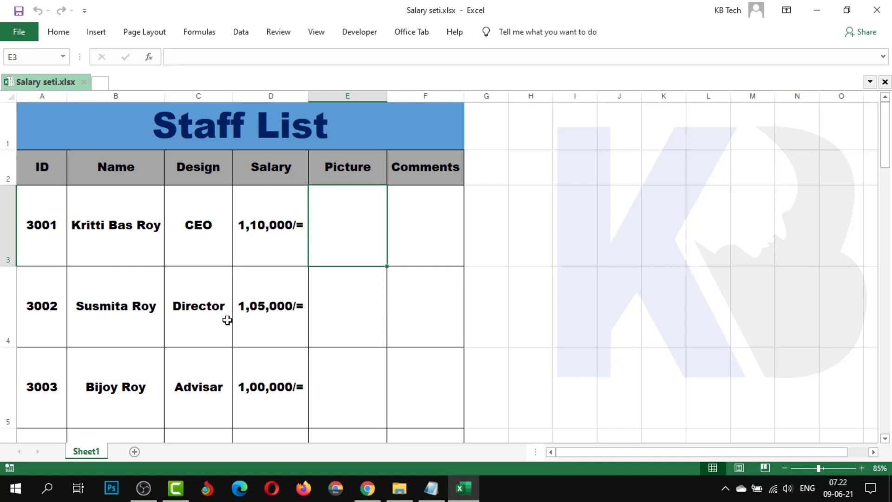
- Open the Picture folder in File Explorer and inspect the ID-based name 3001.jpg
left_click(399, 488)
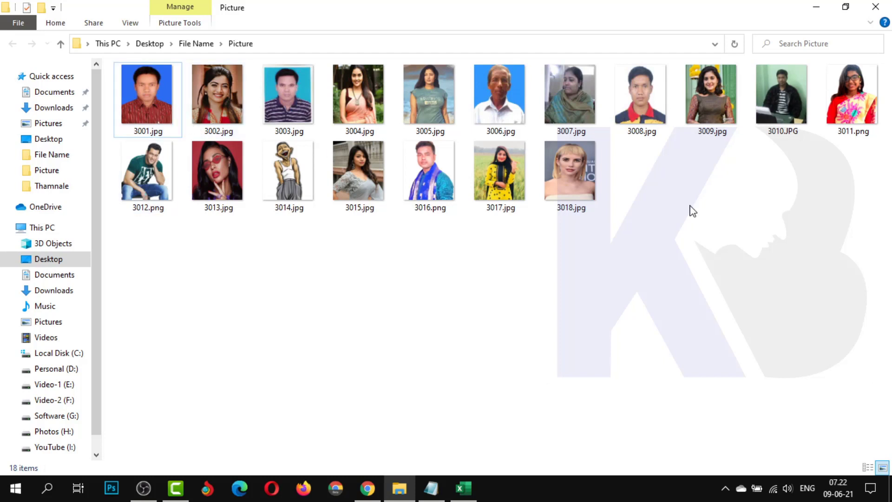
left_click_drag(144, 263, 817, 62)
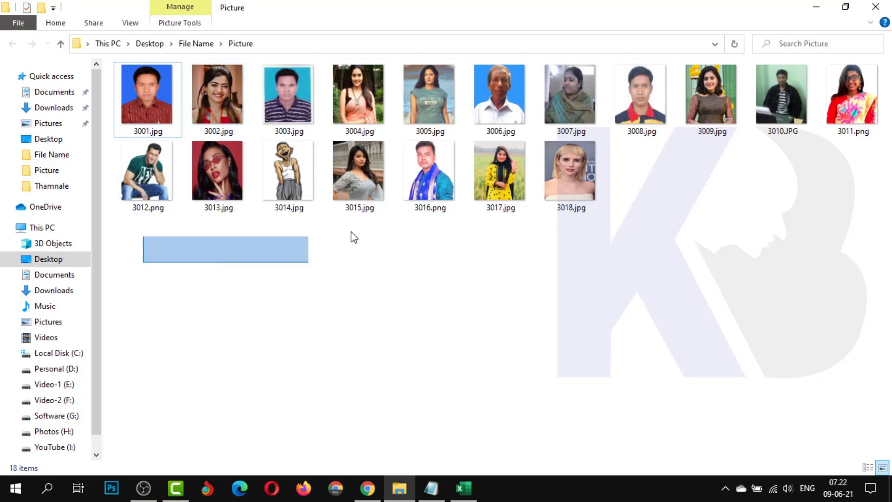
left_click(692, 216)
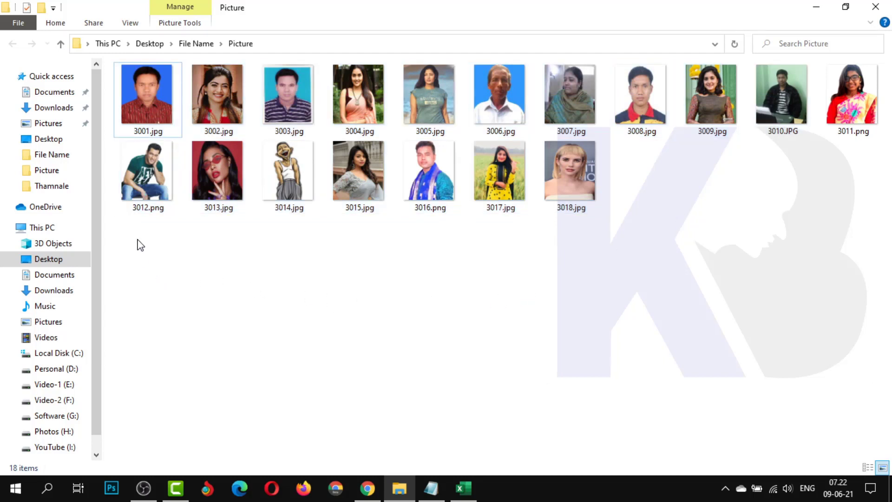
left_click(157, 98)
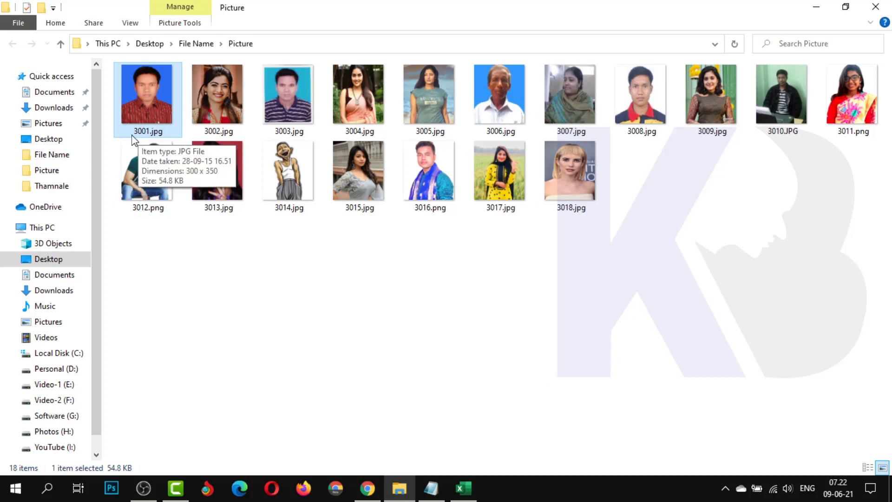
left_click(144, 132)
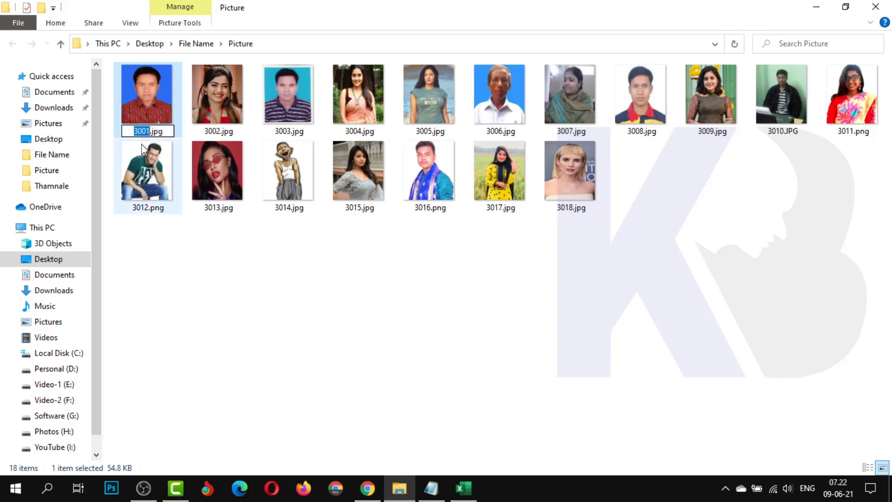
left_click(181, 119)
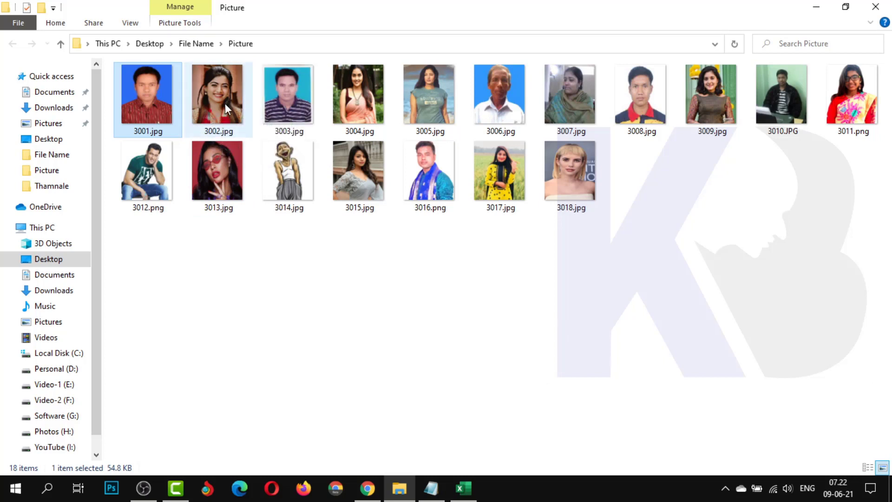
- Compare photos 3002.jpg and 3001.jpg, then return to the Staff List workbook
left_click(213, 93)
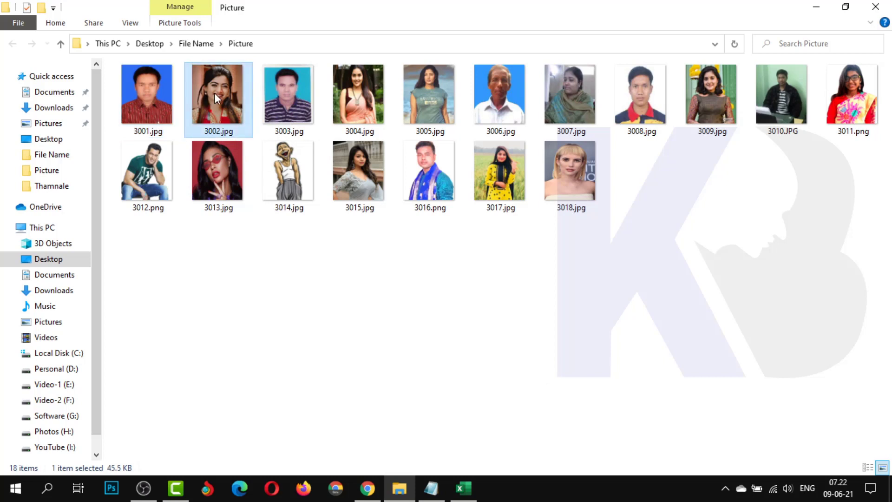
left_click(149, 90)
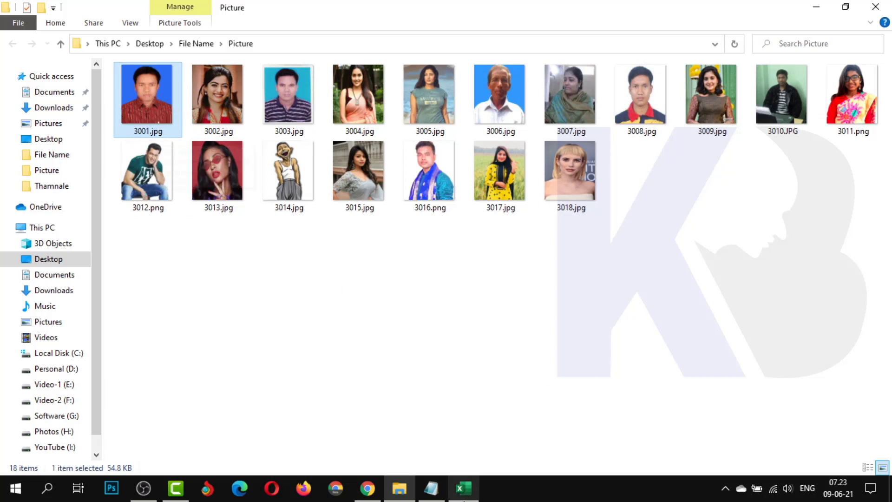
left_click(463, 488)
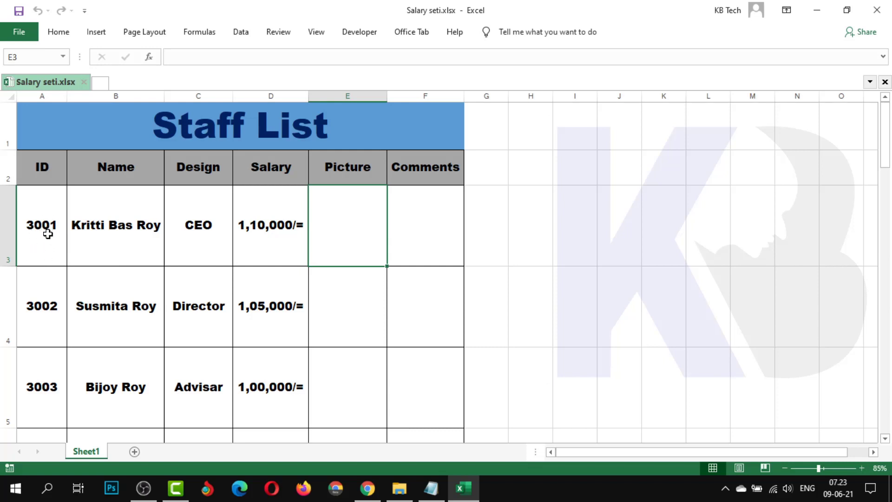
- Select IDs 3001 and 3002 alongside their matching Picture cells in column E
left_click(47, 235)
left_click(358, 215)
left_click(38, 323)
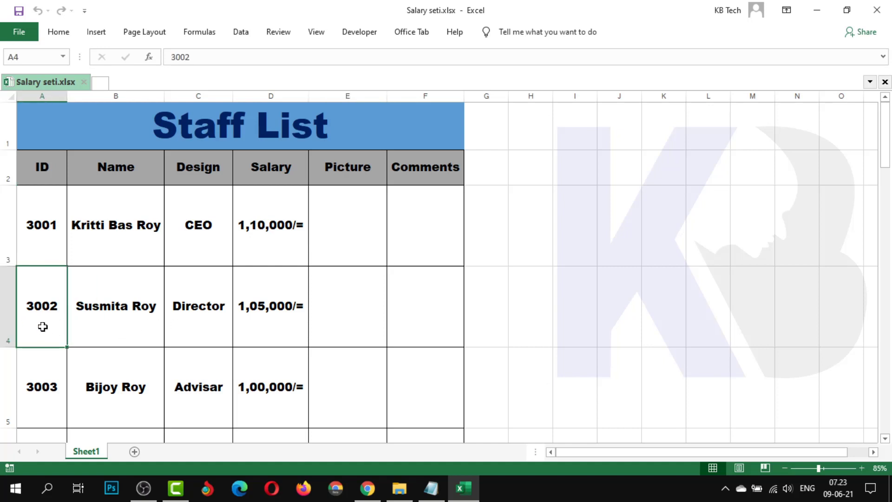
left_click(361, 313)
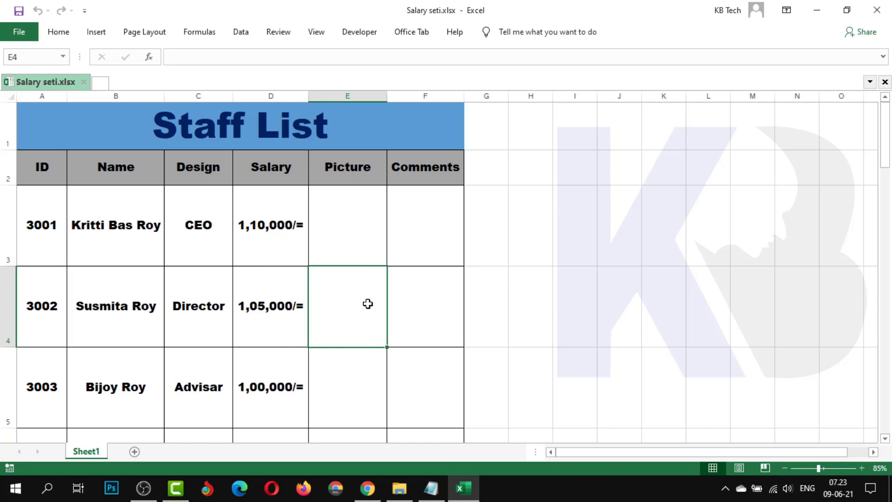
- Scroll through the list back to cell E3 and minimize Excel to reveal the photo folder
scroll(173, 389, "down", 2)
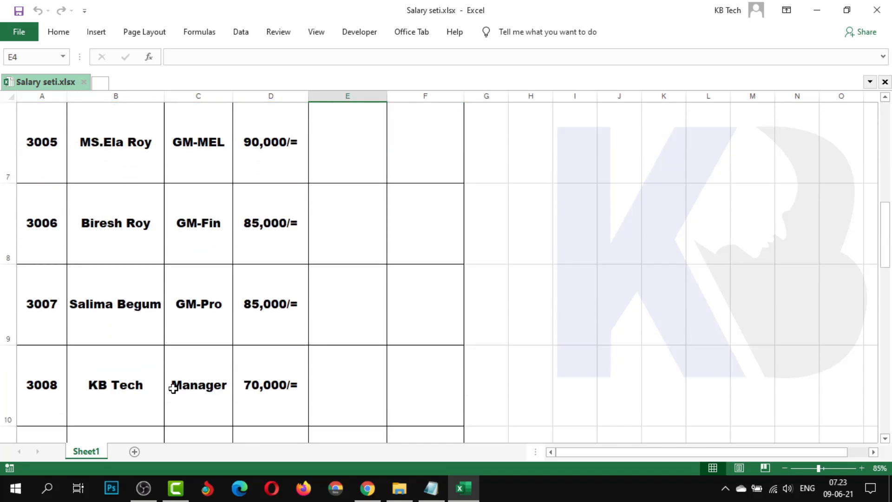
scroll(173, 389, "down", 2)
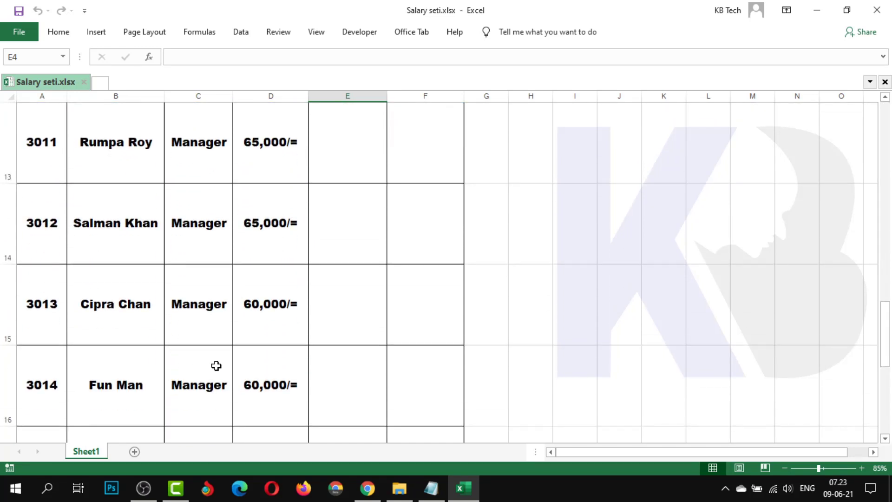
scroll(216, 366, "up", 2)
scroll(216, 366, "up", 1)
scroll(216, 366, "up", 1)
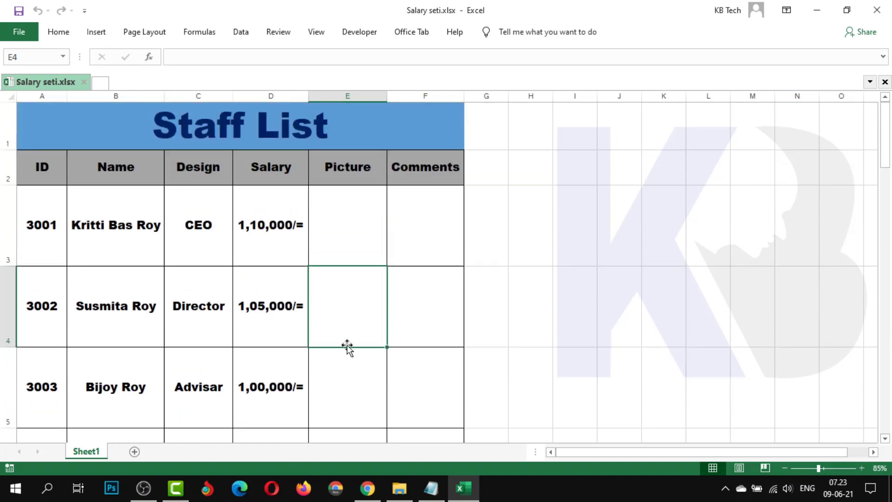
left_click(359, 216)
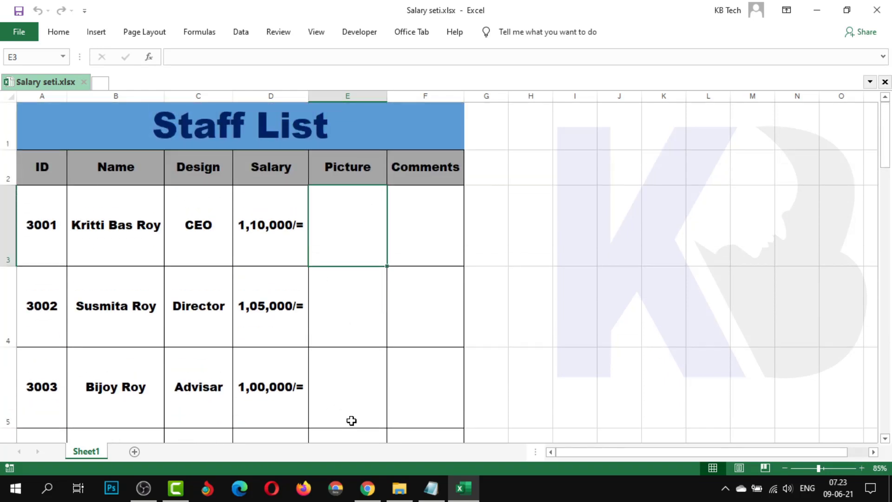
left_click(464, 488)
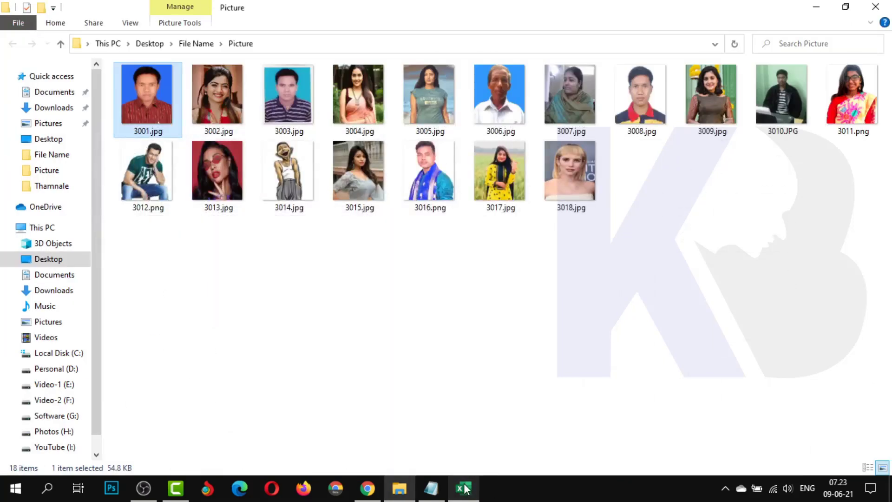
- Look over photos 3012 to 3018 in the Picture folder, then return to the Staff List
left_click(185, 271)
mouse_move(158, 273)
left_mouse_down()
mouse_move(748, 181)
mouse_move(873, 89)
left_mouse_up()
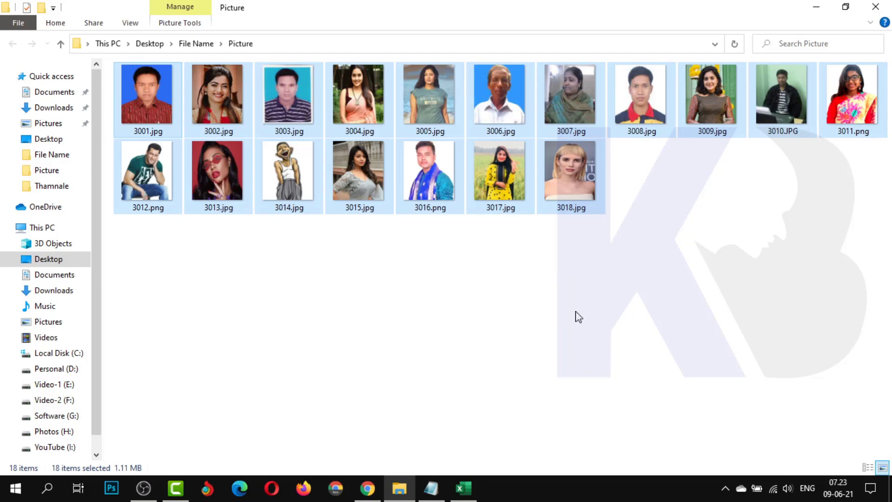
left_click(578, 317)
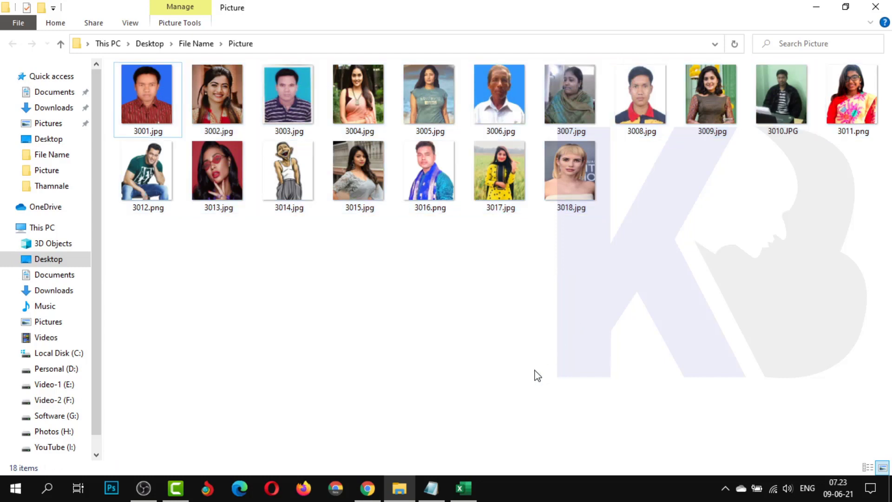
left_click(475, 486)
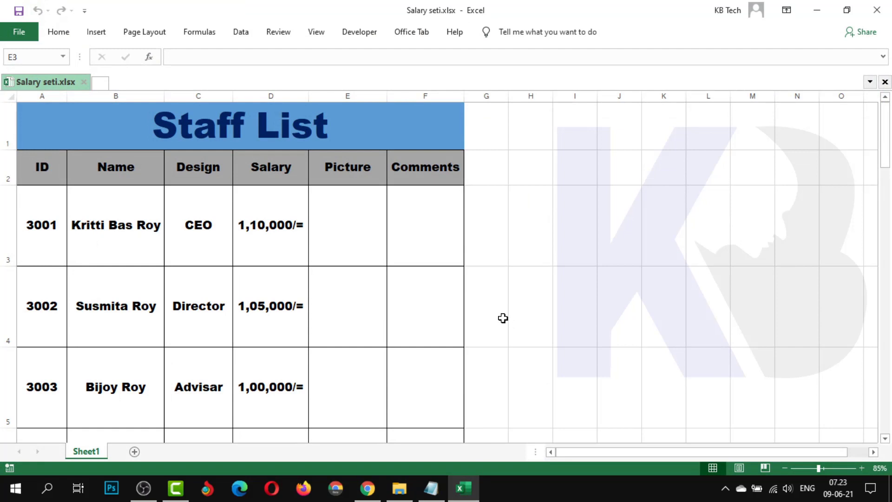
- Tick Developer under Main Tabs in Excel Options' Customize Ribbon and show the Developer tab
left_click(363, 36)
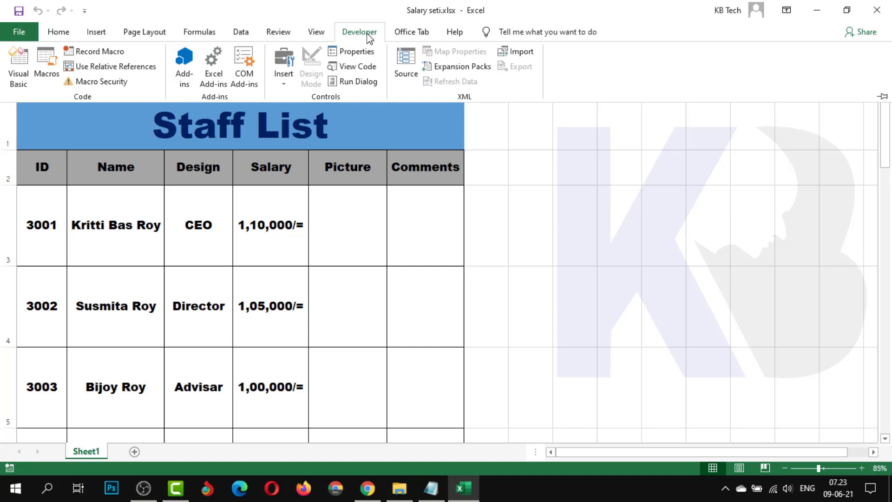
left_click(18, 34)
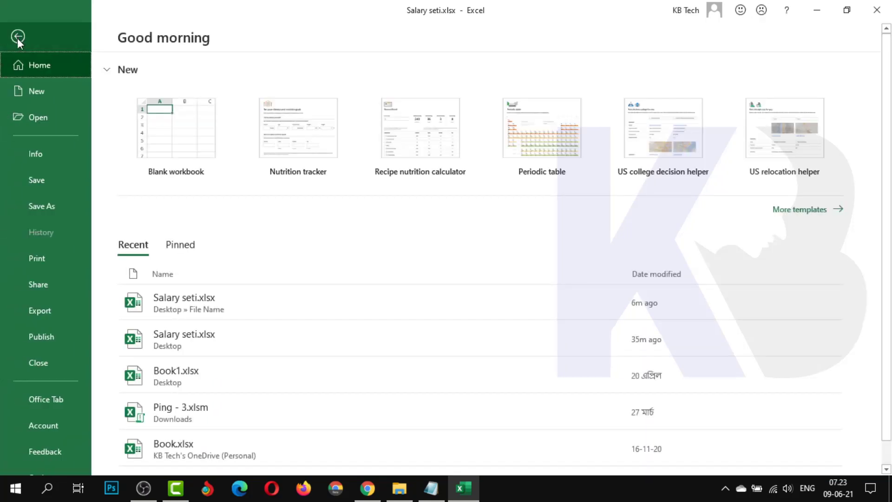
scroll(56, 369, "down", 1)
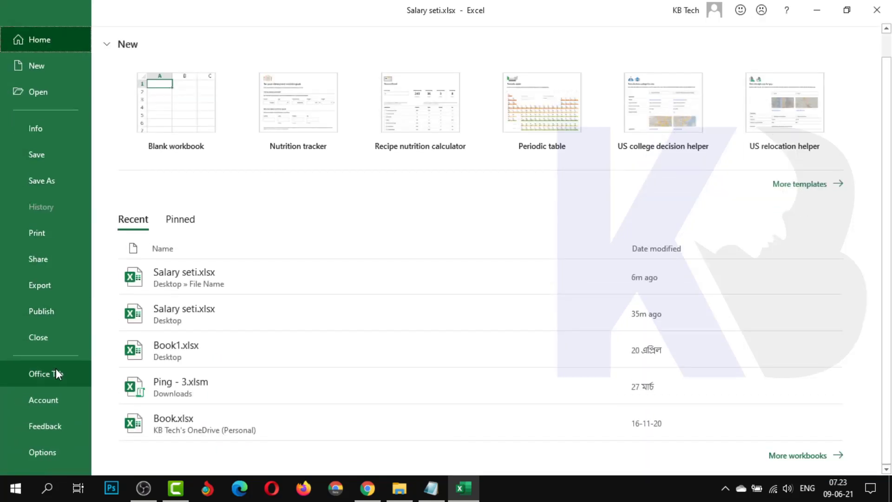
left_click(48, 454)
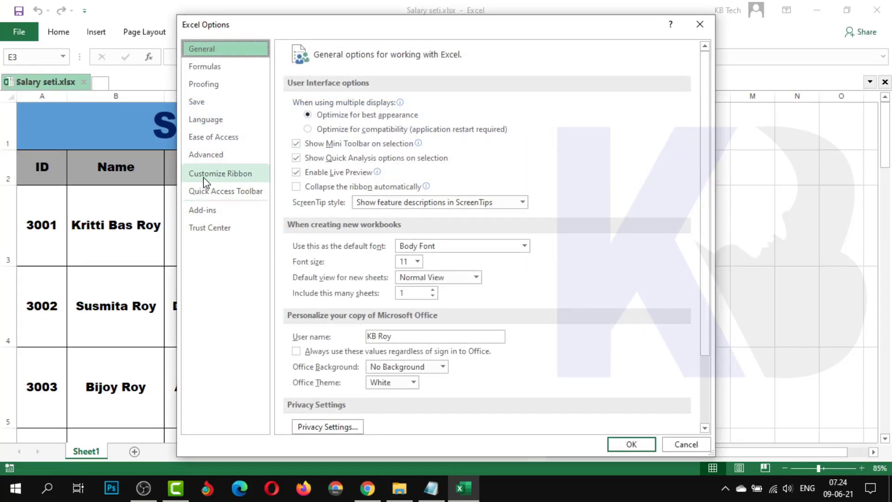
left_click(231, 179)
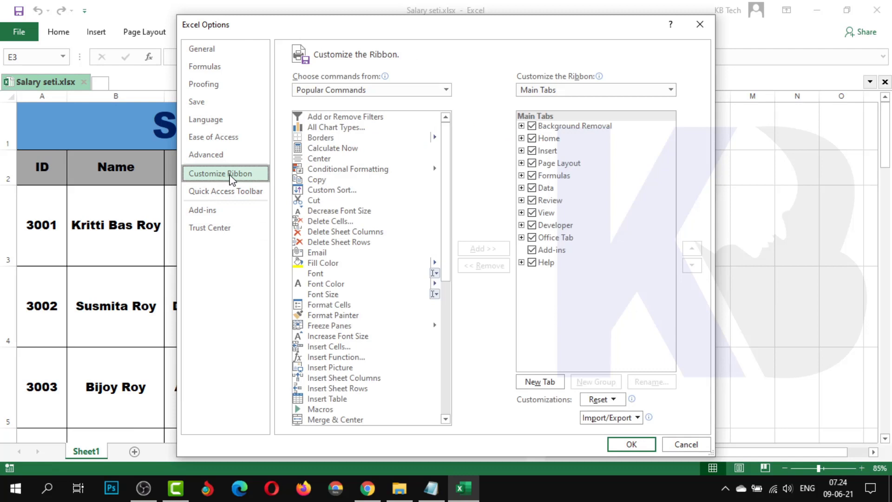
left_click(532, 225)
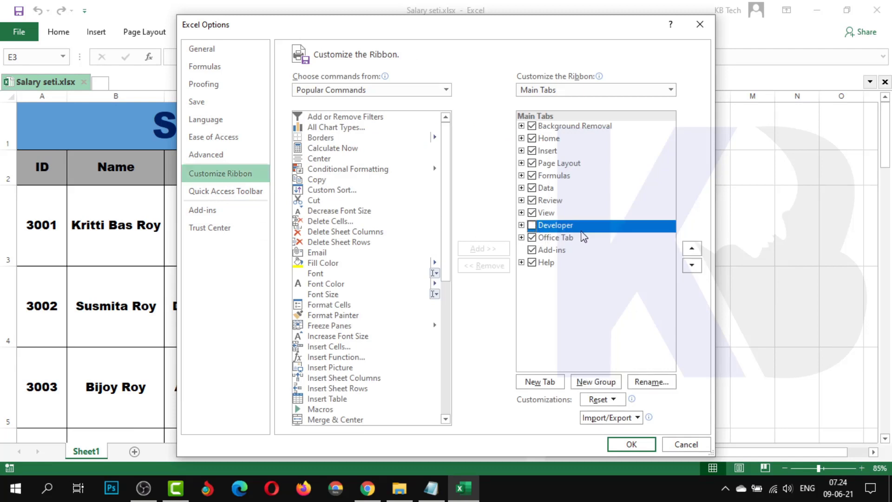
left_click(533, 226)
left_click(644, 444)
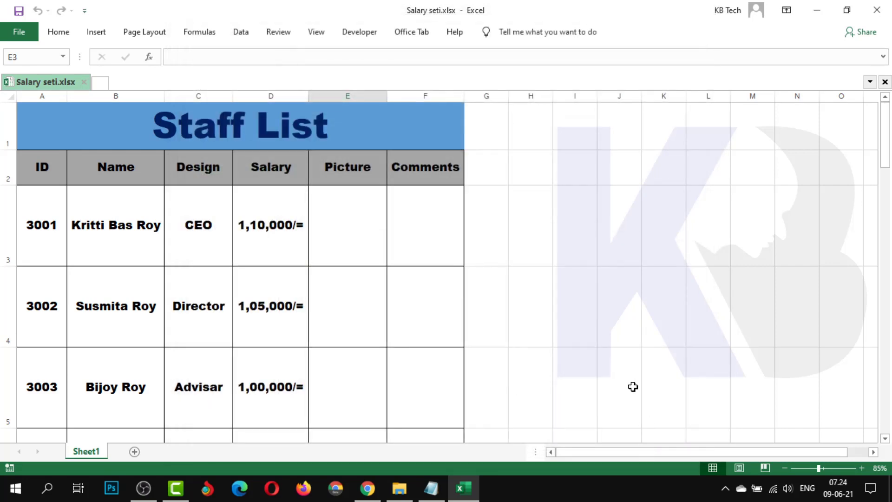
left_click(361, 34)
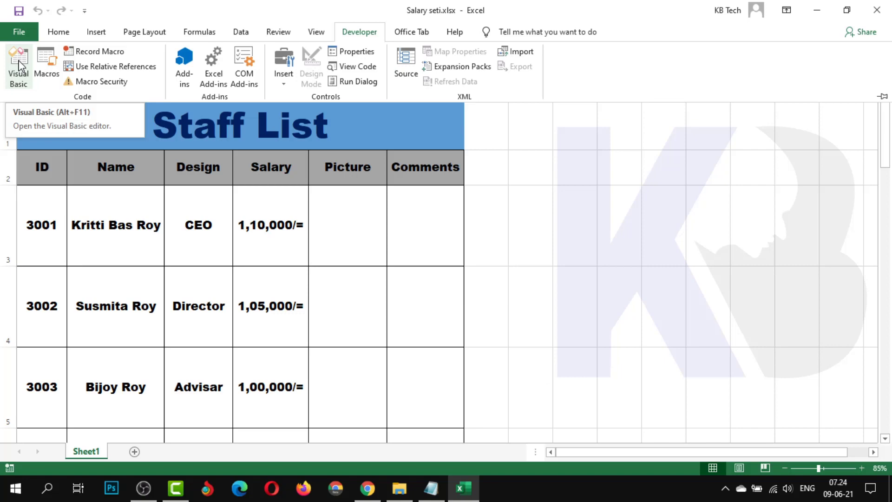
- Open the Visual Basic editor and copy the full InsertPictures macro from Cord.txt
left_click(19, 65)
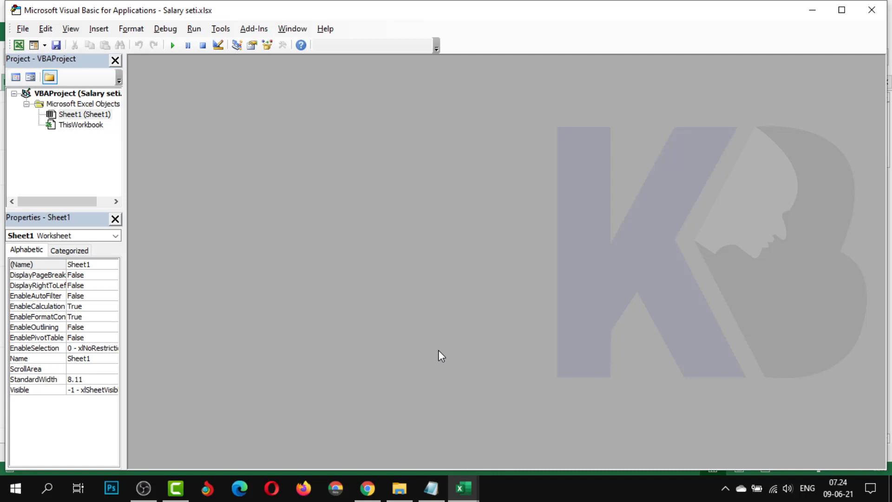
left_click(430, 489)
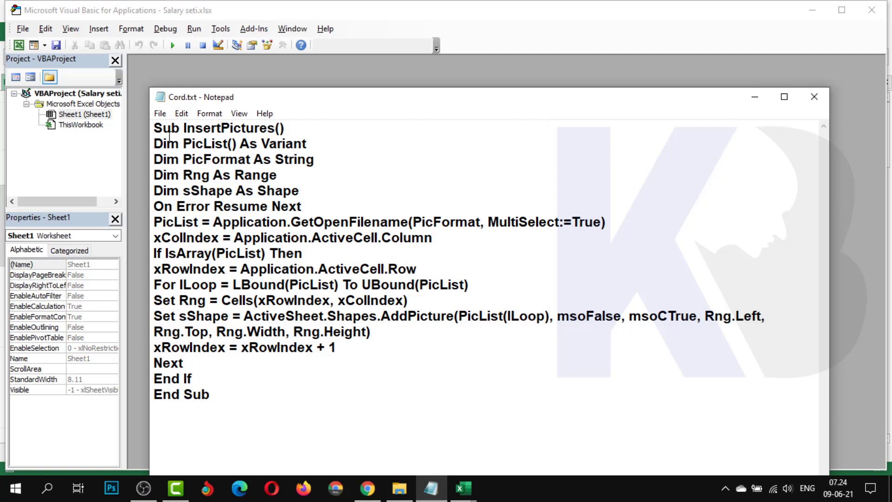
left_click_drag(158, 130, 289, 130)
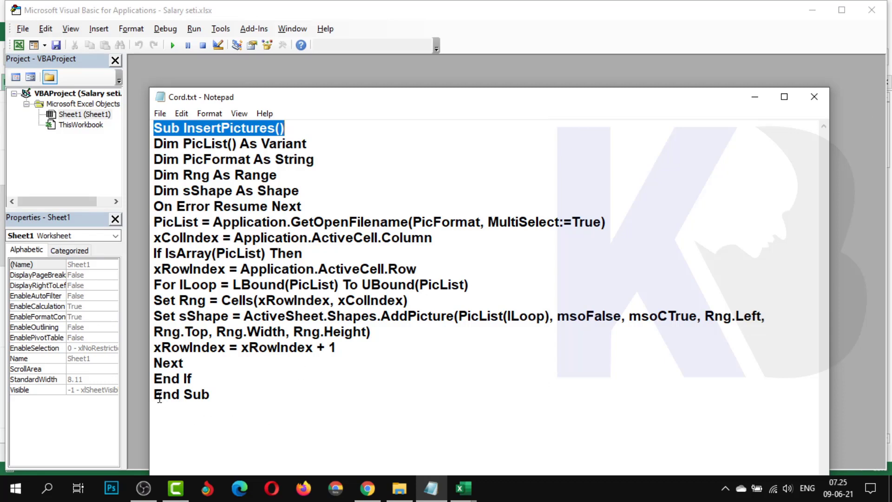
left_click_drag(159, 398, 215, 395)
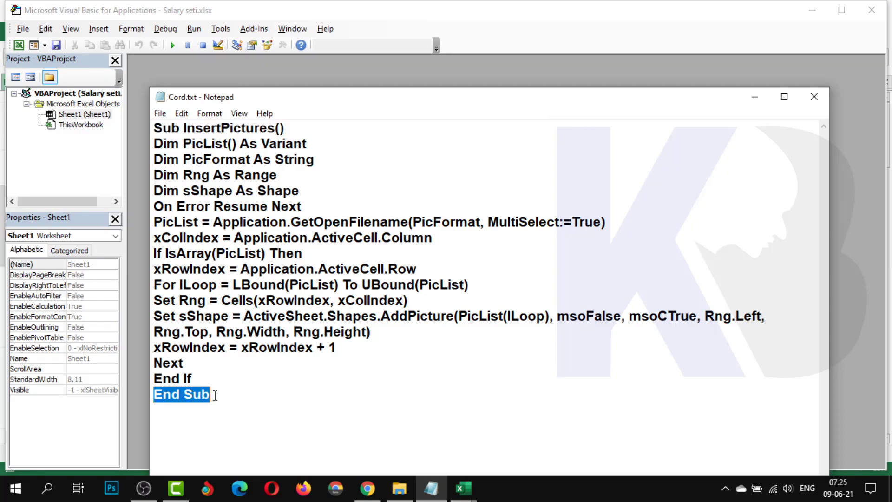
left_click(231, 396)
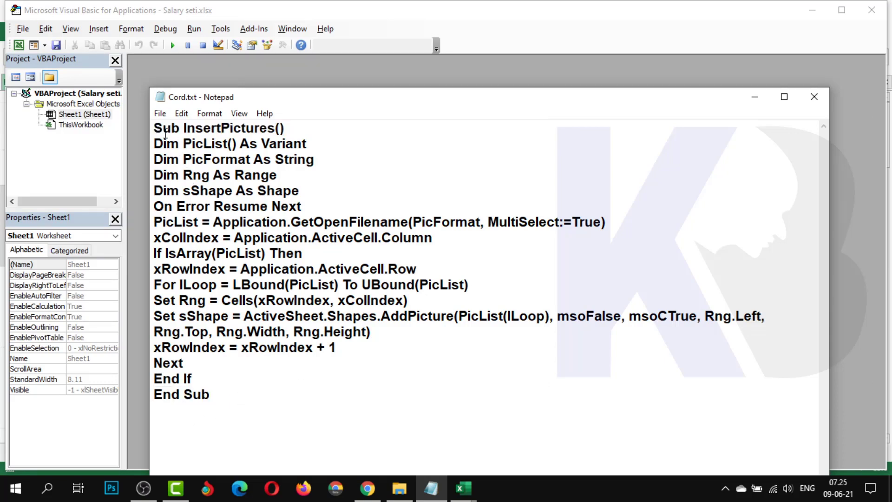
left_click_drag(154, 127, 221, 395)
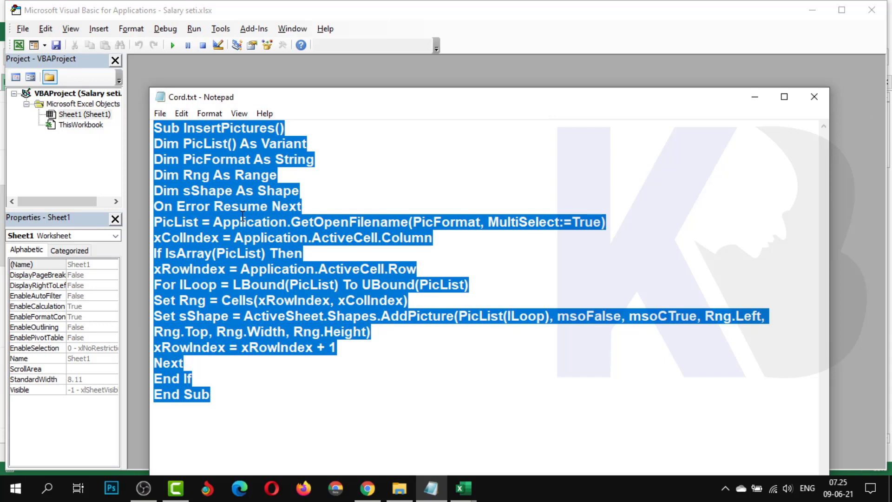
right_click(242, 217)
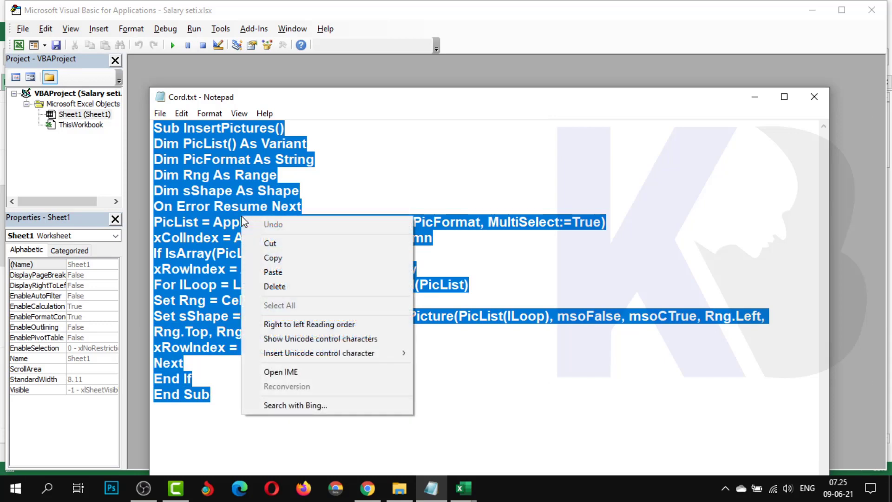
left_click(284, 260)
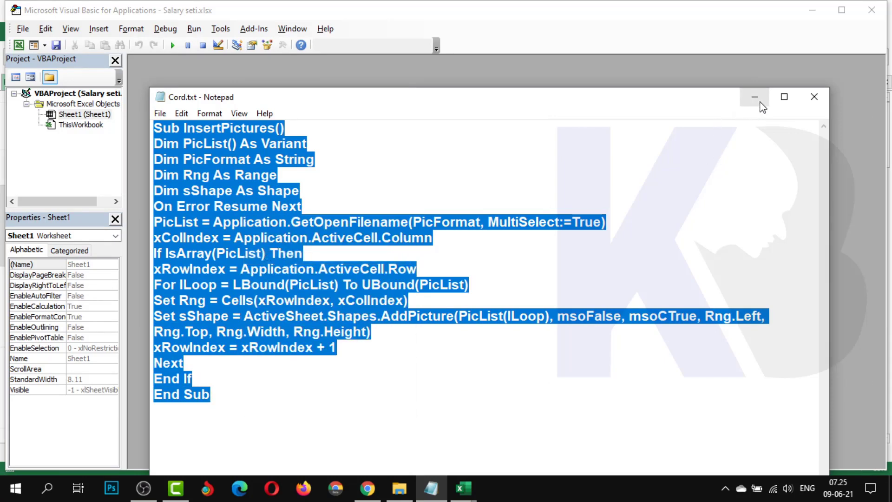
left_click(755, 97)
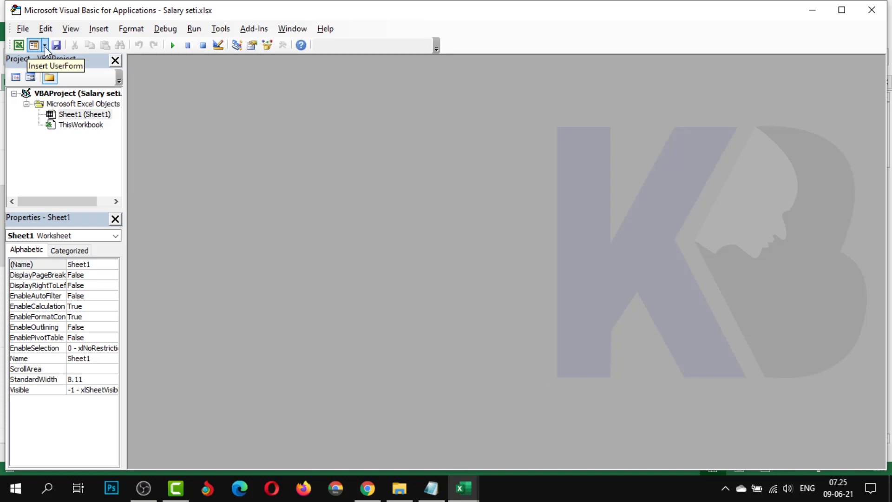
- Insert a new Module1 and paste the copied InsertPictures macro code into it
left_click(45, 46)
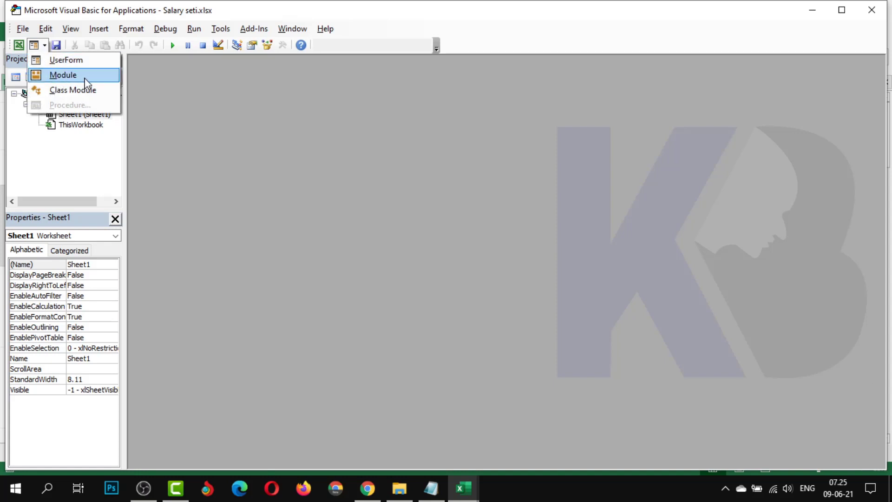
left_click(83, 82)
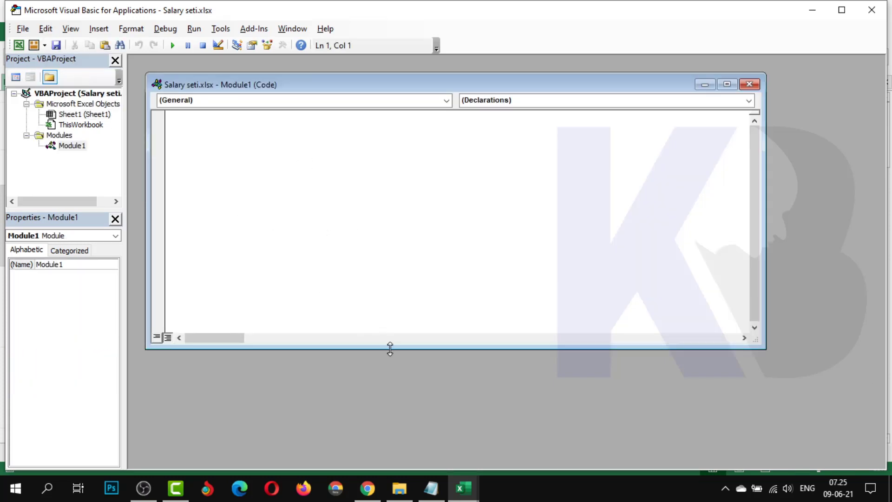
left_click_drag(390, 349, 390, 442)
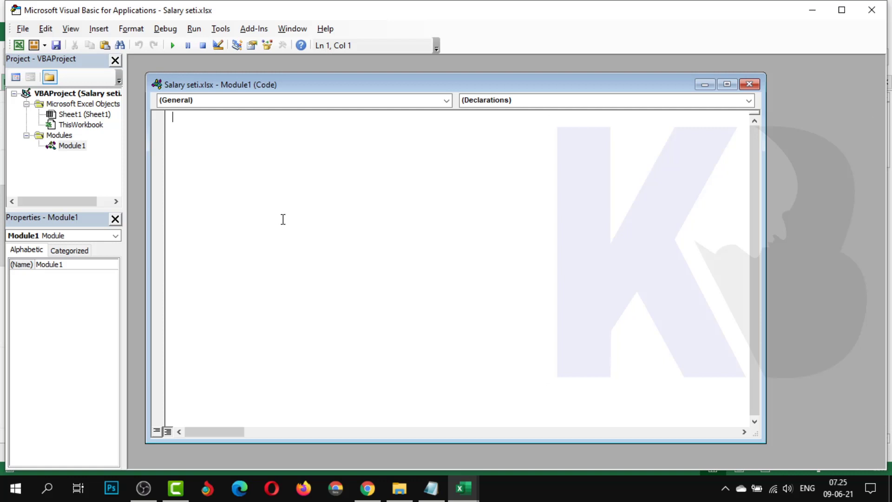
right_click(305, 173)
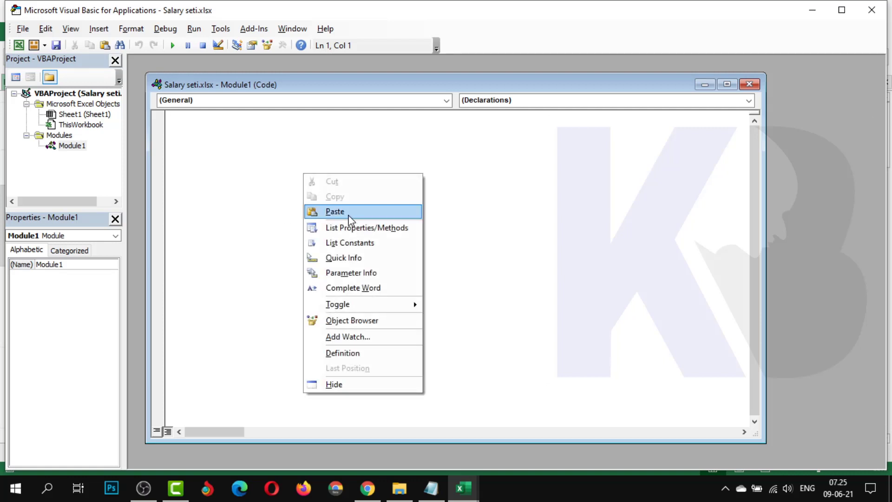
left_click(349, 214)
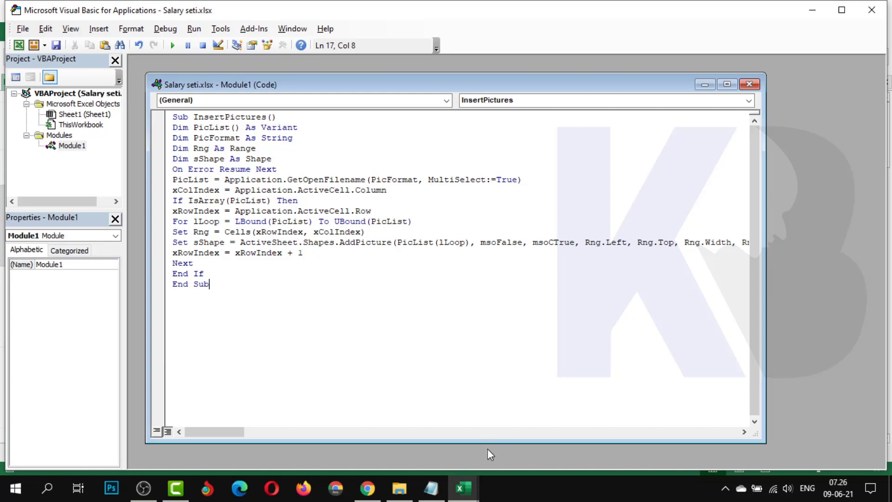
left_click(463, 487)
left_click(403, 453)
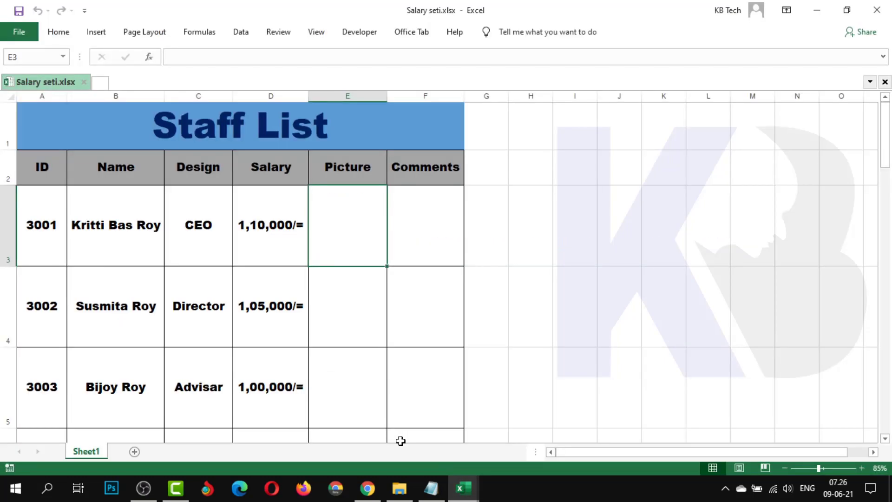
left_click(530, 450)
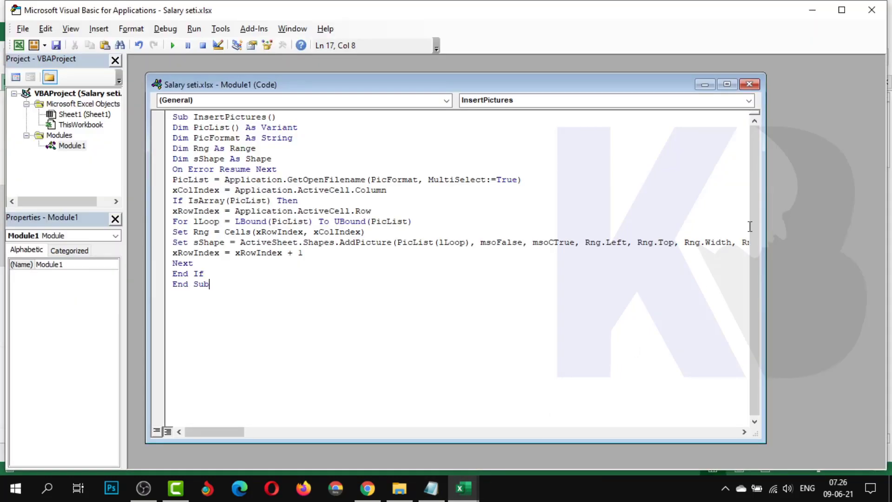
left_click(753, 83)
left_click(872, 10)
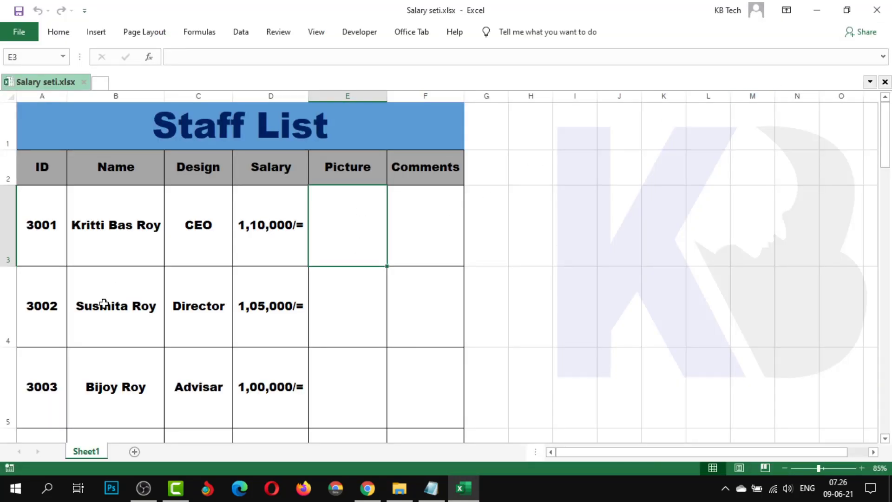
left_click(40, 249)
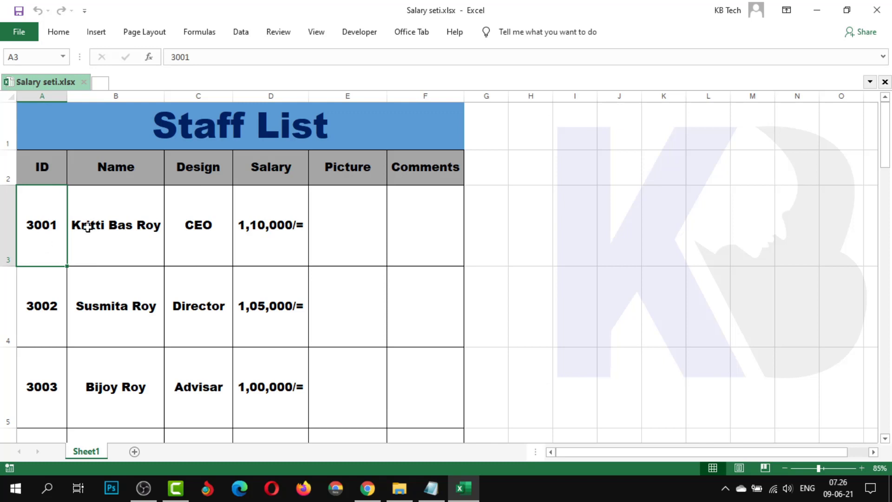
left_click(351, 218)
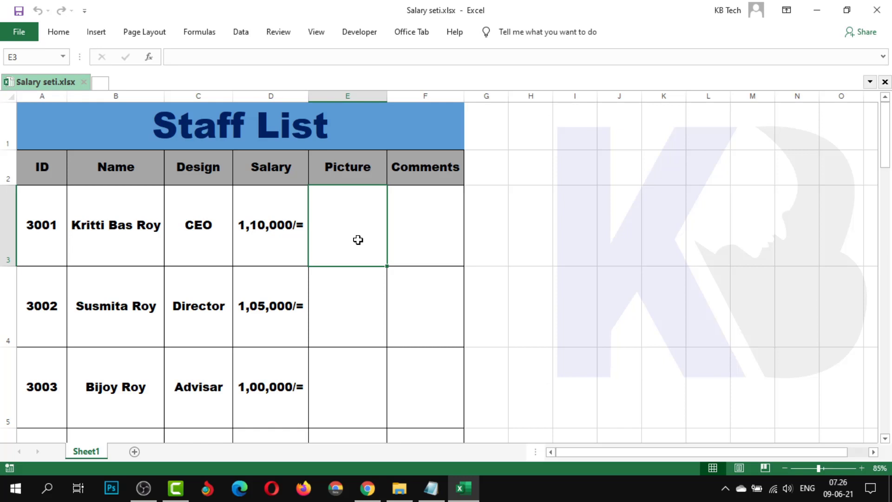
left_click(367, 36)
left_click(19, 65)
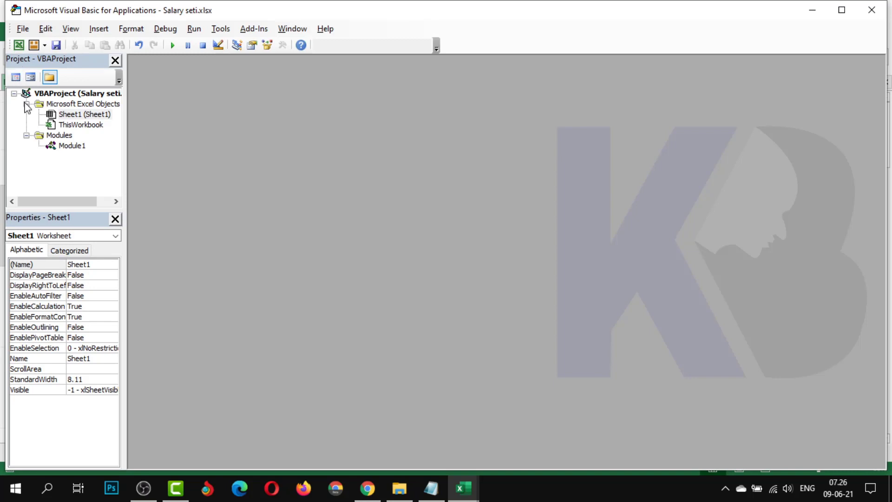
left_click(73, 147)
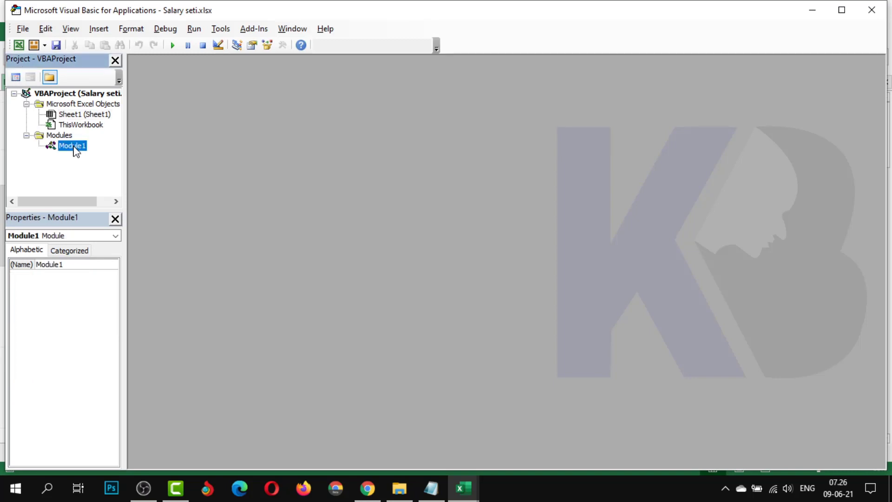
double_click(73, 147)
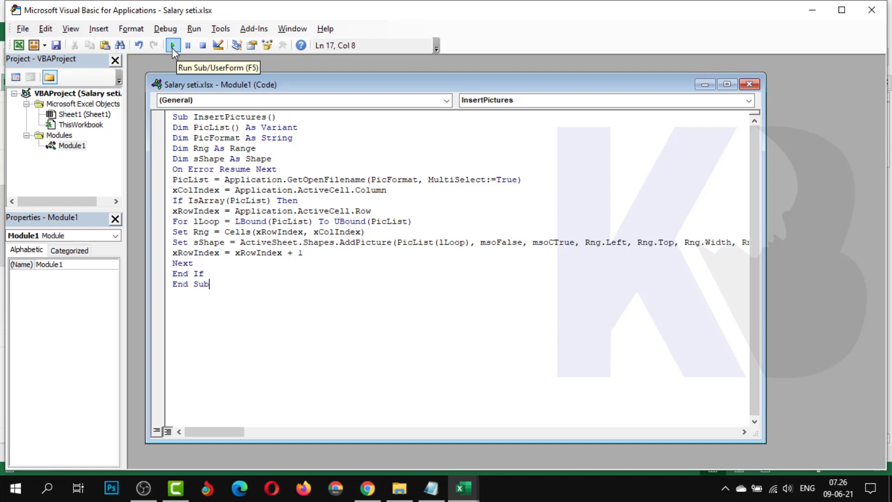
- Run the InsertPictures macro and browse the file picker to Desktop > Picture
left_click(171, 48)
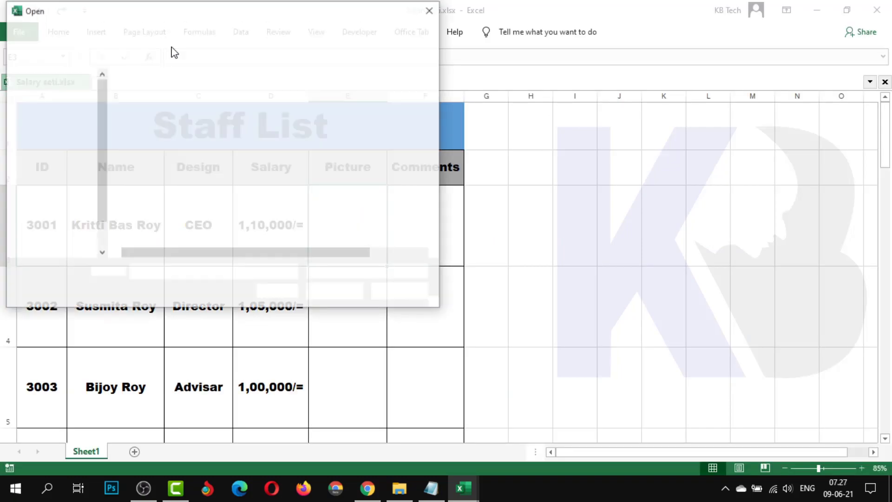
left_click_drag(231, 37, 358, 63)
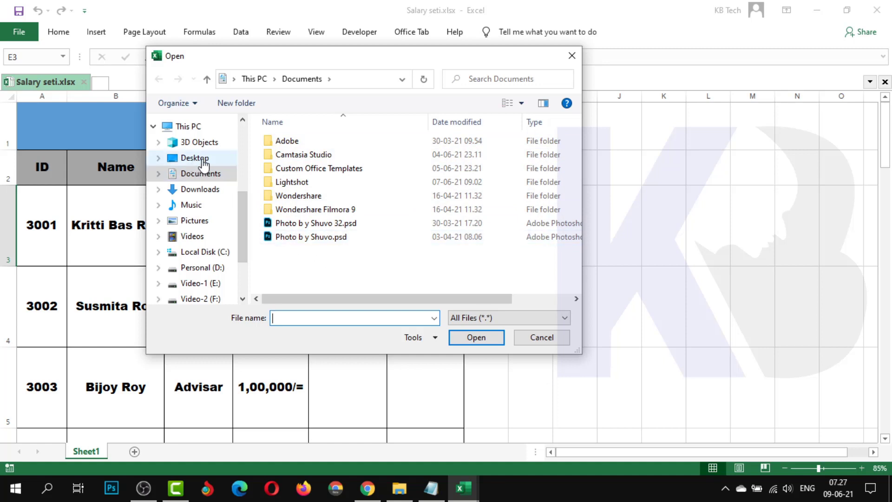
left_click(203, 160)
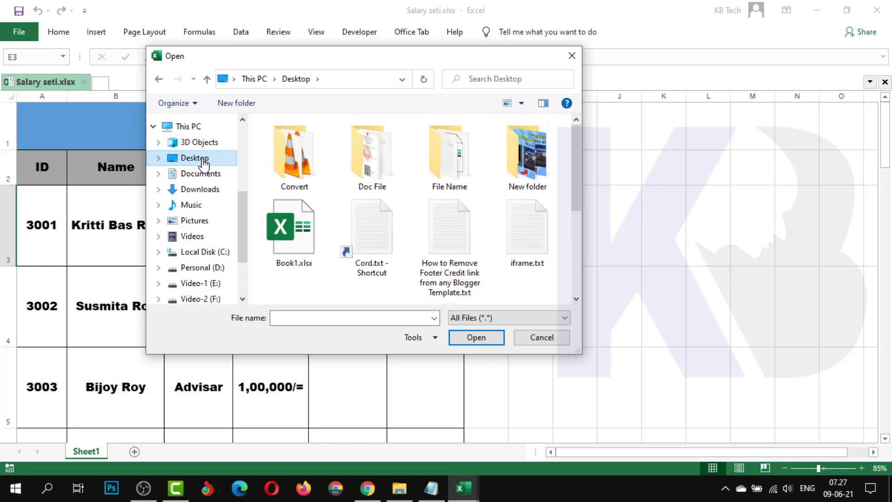
left_click_drag(576, 183, 577, 269)
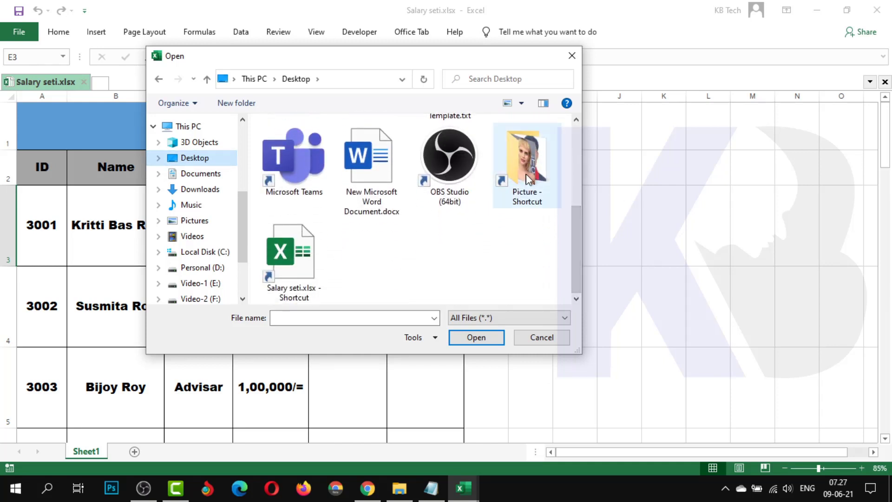
double_click(526, 168)
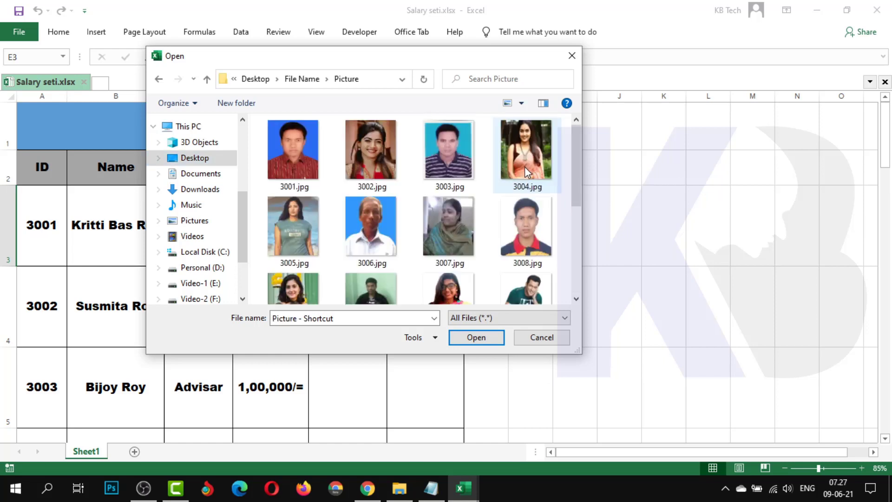
- Select all photos 3001 through 3018 with Ctrl+A and open them
left_click(287, 159)
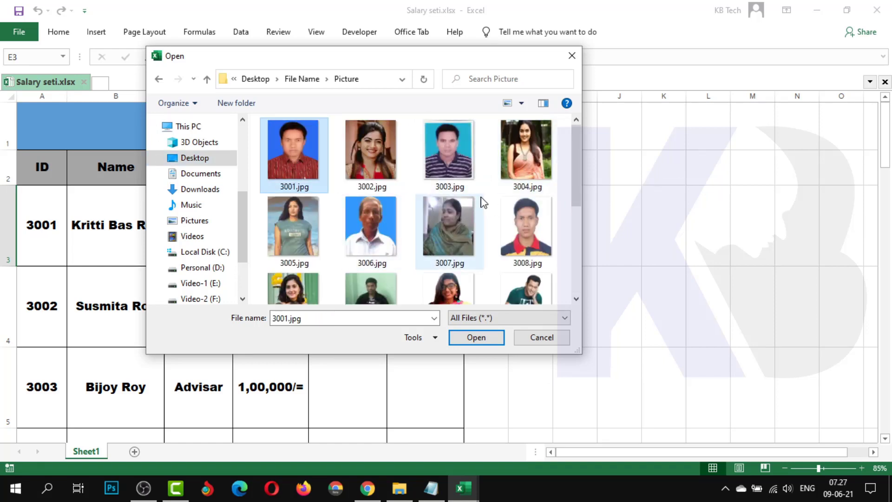
mouse_move(448, 227)
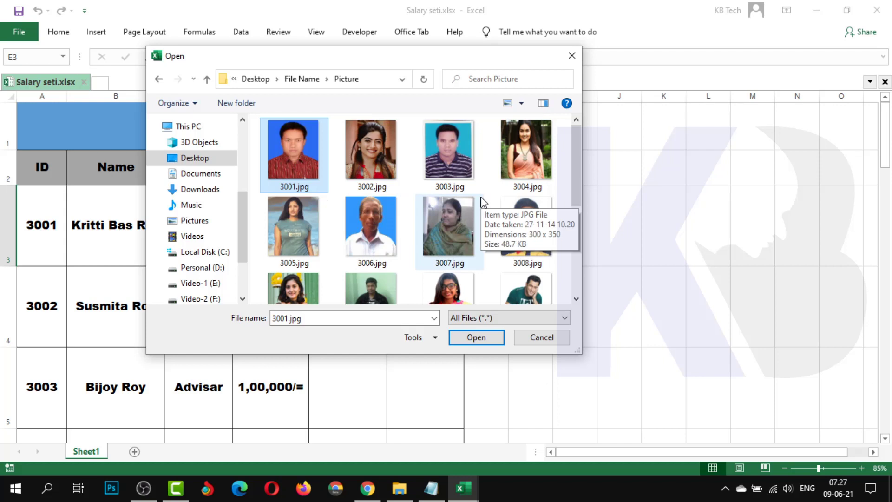
key("ctrl+a")
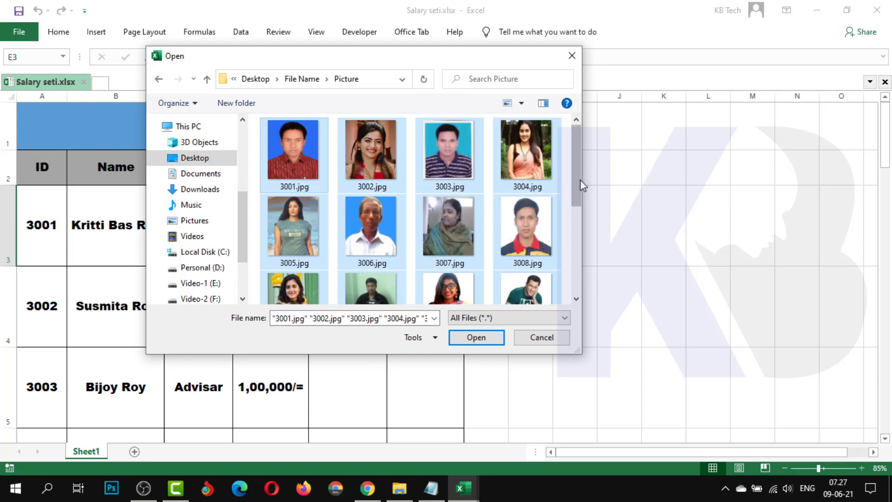
left_click_drag(578, 175, 590, 261)
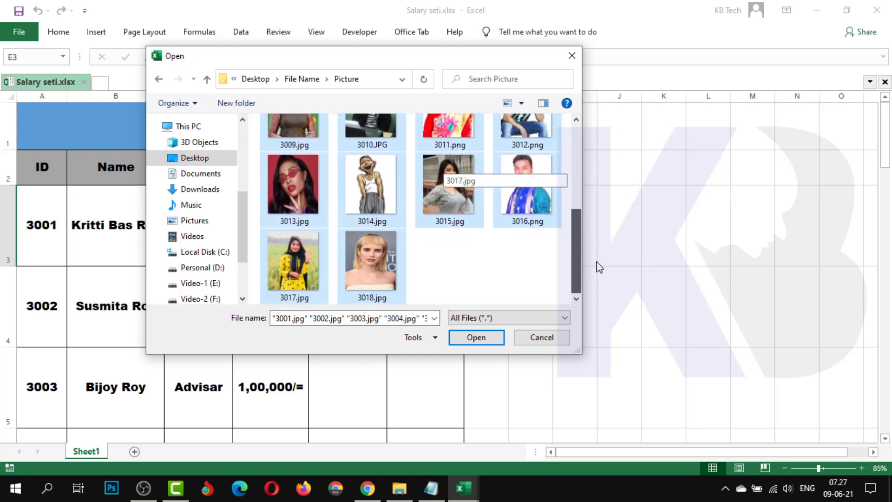
mouse_move(590, 261)
left_mouse_down()
mouse_move(602, 176)
mouse_move(595, 164)
left_mouse_up()
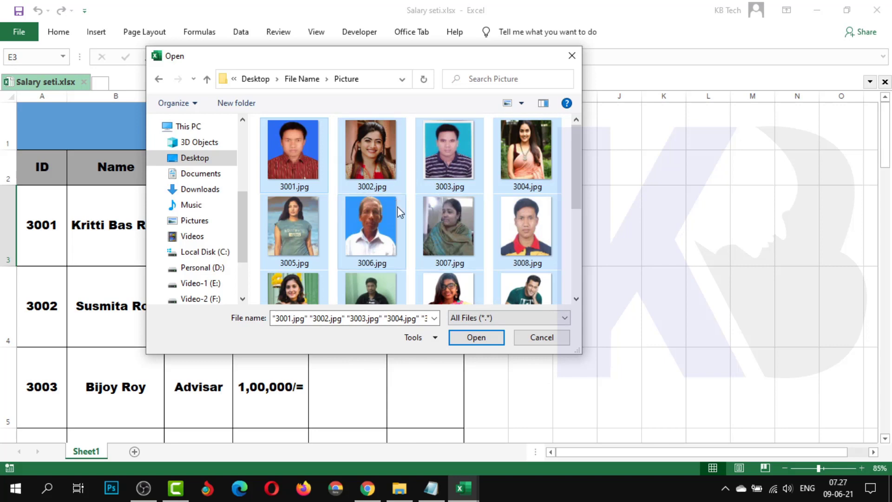
left_click(486, 343)
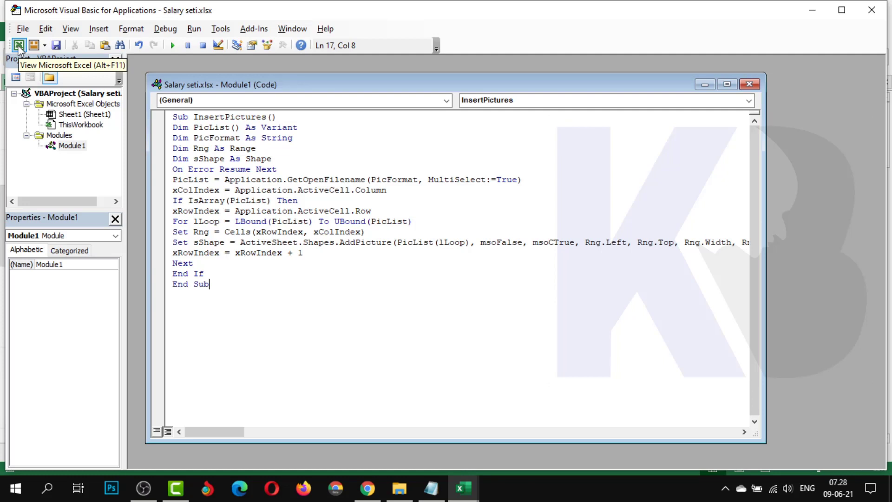
- Switch back to Excel and scroll down to check photos fill column E through ID 3018
left_click(19, 46)
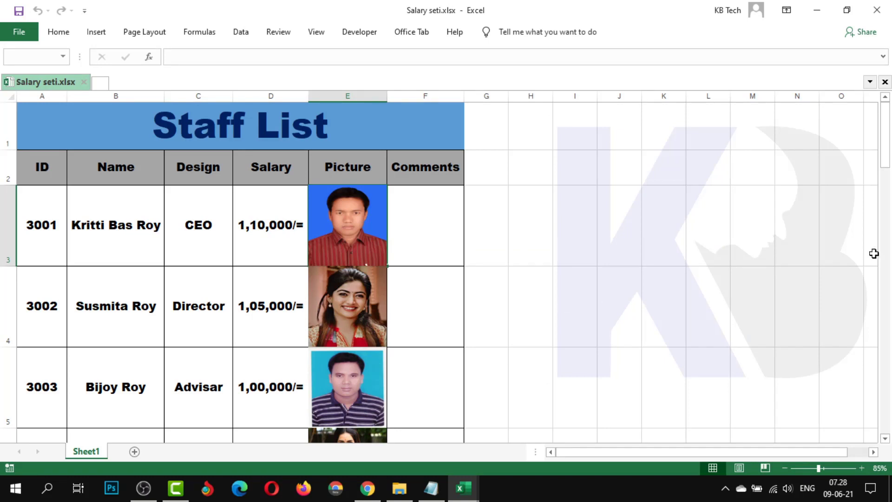
left_click_drag(890, 155, 891, 429)
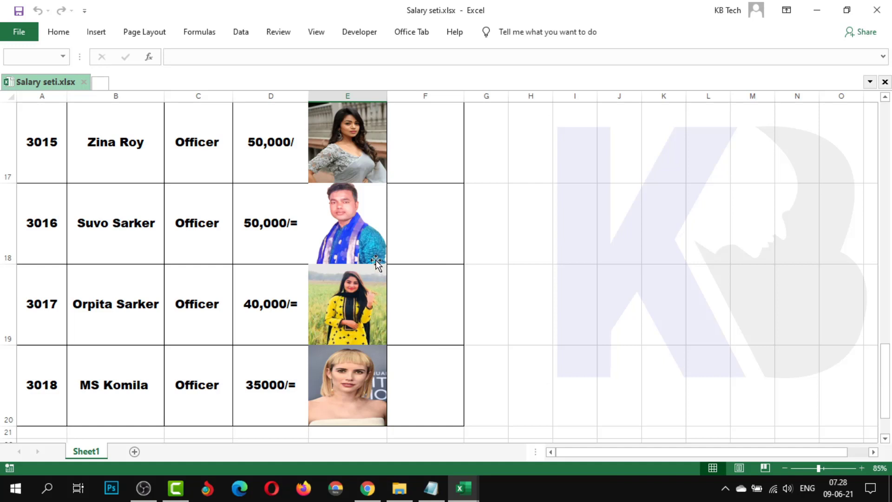
scroll(375, 258, "up", 1)
scroll(375, 258, "up", 4)
scroll(375, 258, "up", 1)
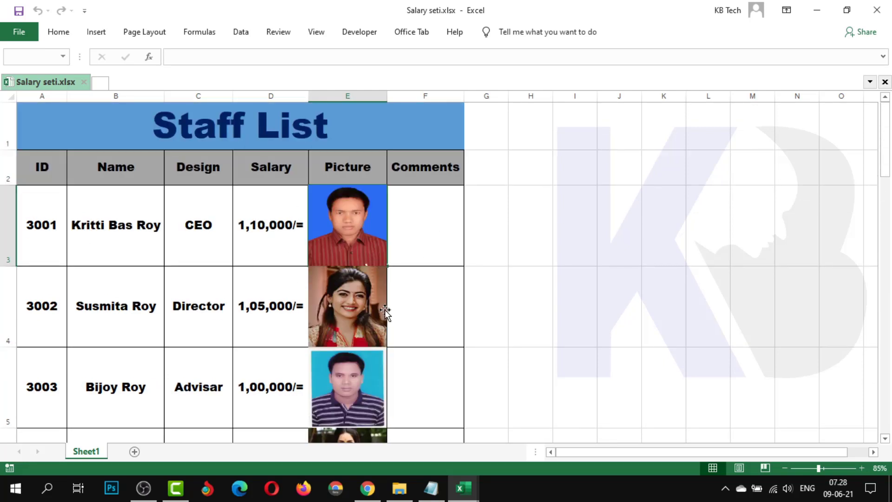
left_click(441, 241)
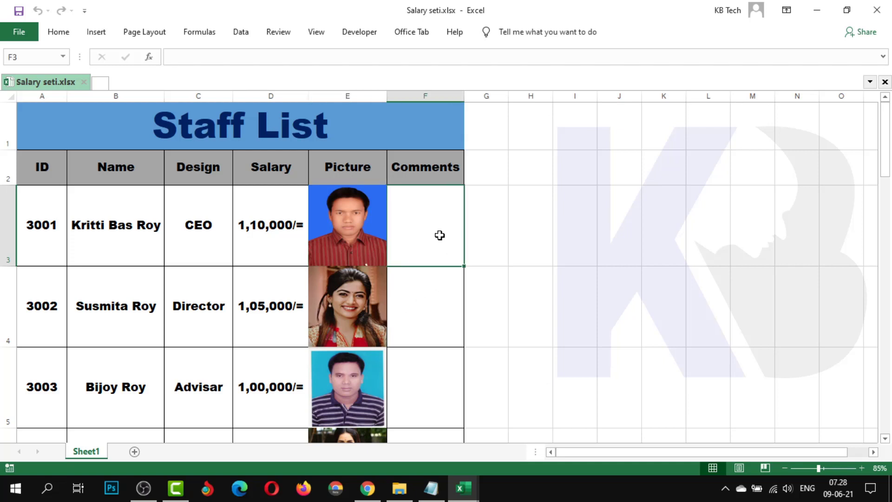
left_click(500, 232)
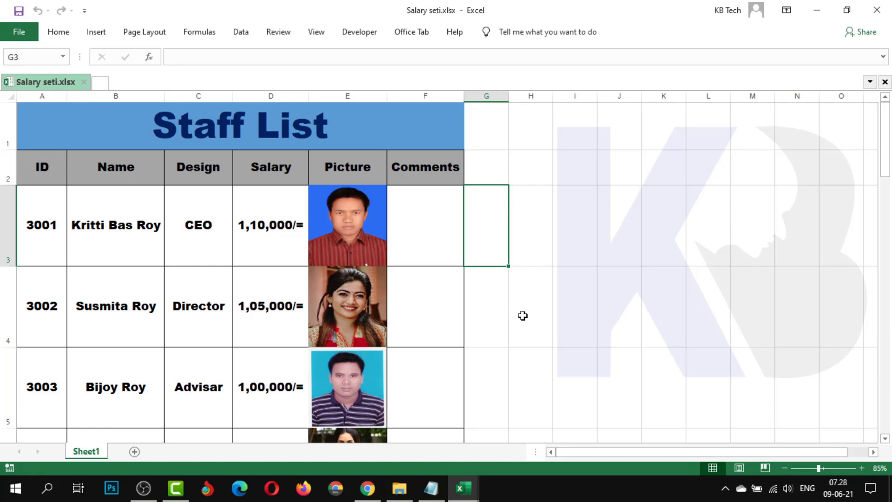
left_click(542, 227)
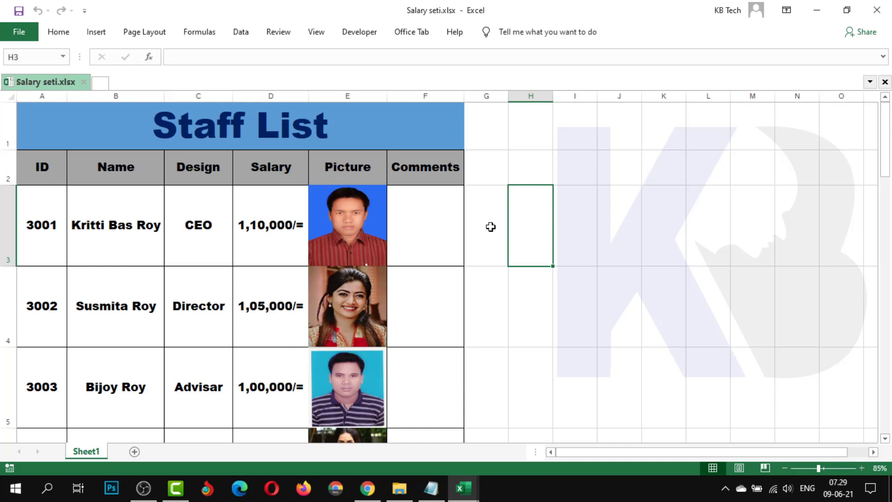
left_click(472, 239)
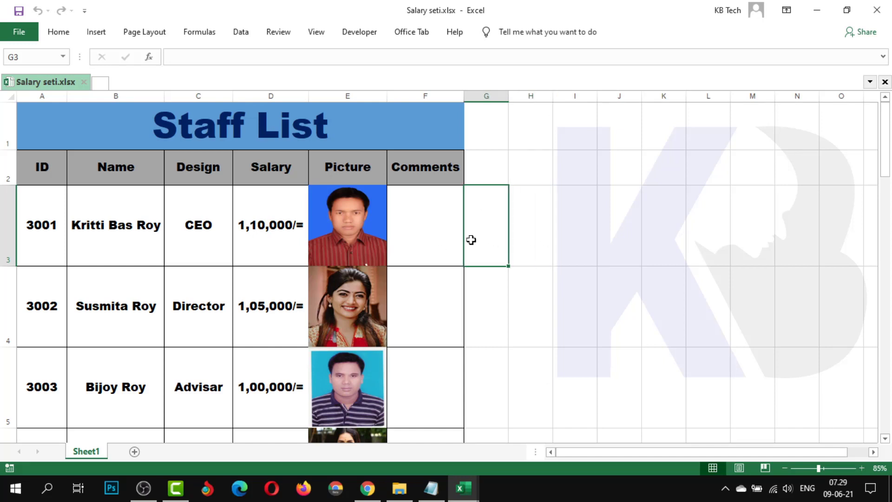